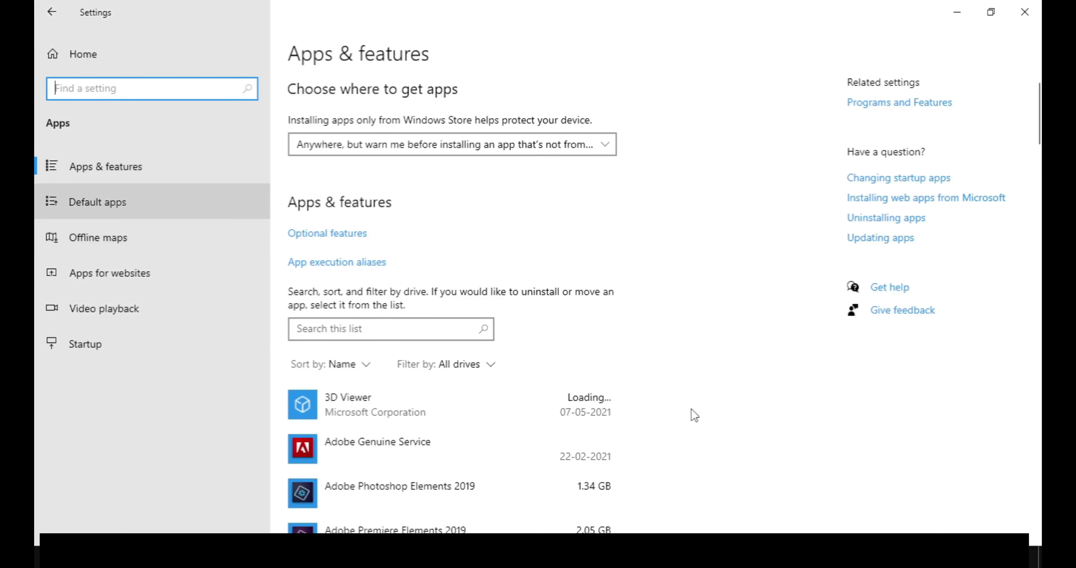
Step: Look through the installed apps in Apps & features and expand the Mozilla Firefox entry to reach its uninstall option
{"action": "scroll", "coordinate": [782, 430], "scroll_direction": "down", "scroll_amount": 8}
{"action": "scroll", "coordinate": [782, 430], "scroll_direction": "down", "scroll_amount": 15}
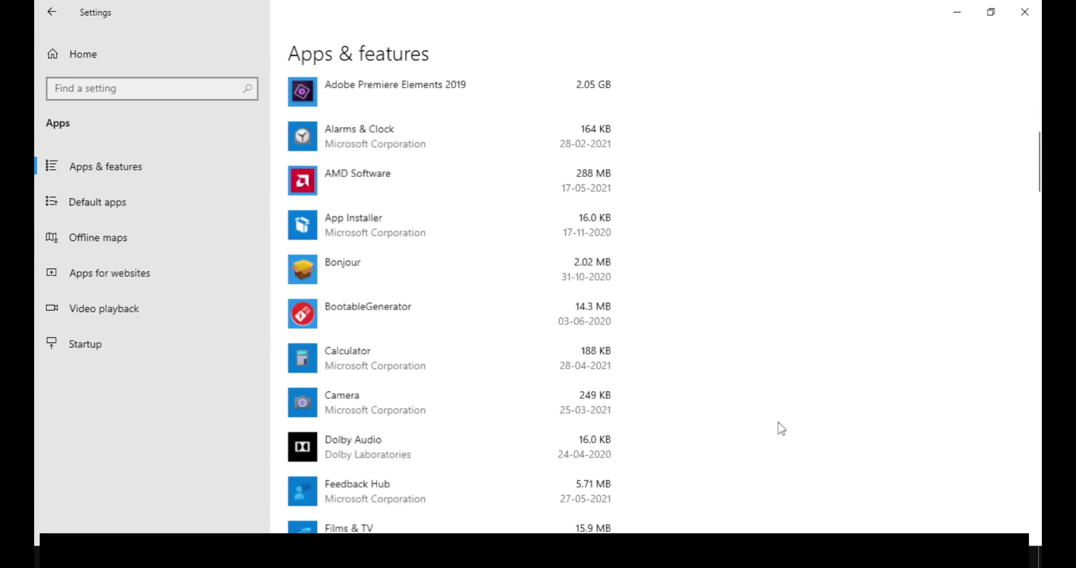
{"action": "scroll", "coordinate": [782, 430], "scroll_direction": "down", "scroll_amount": 18}
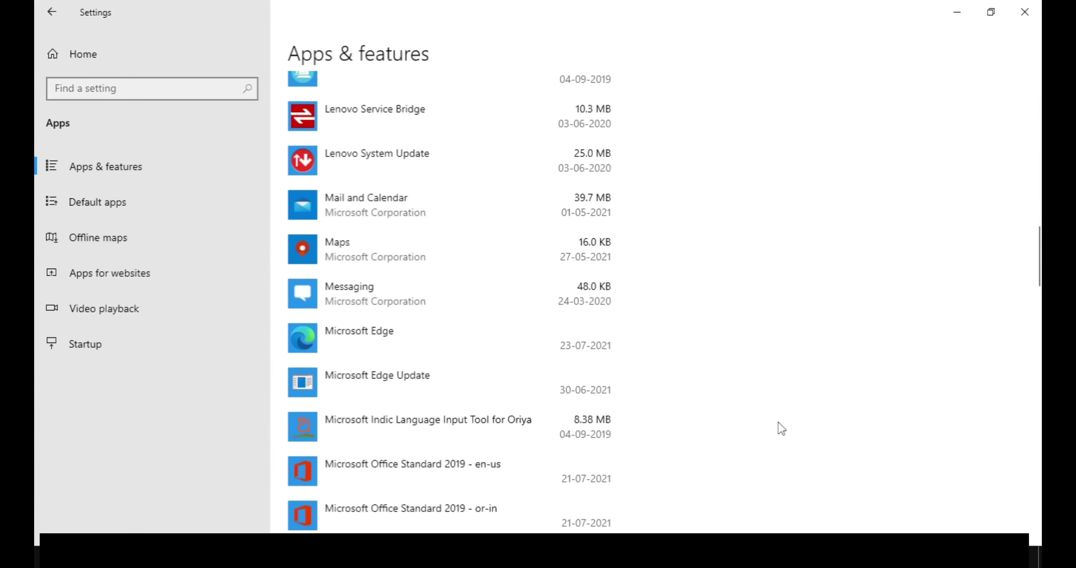
{"action": "scroll", "coordinate": [782, 430], "scroll_direction": "down", "scroll_amount": 5}
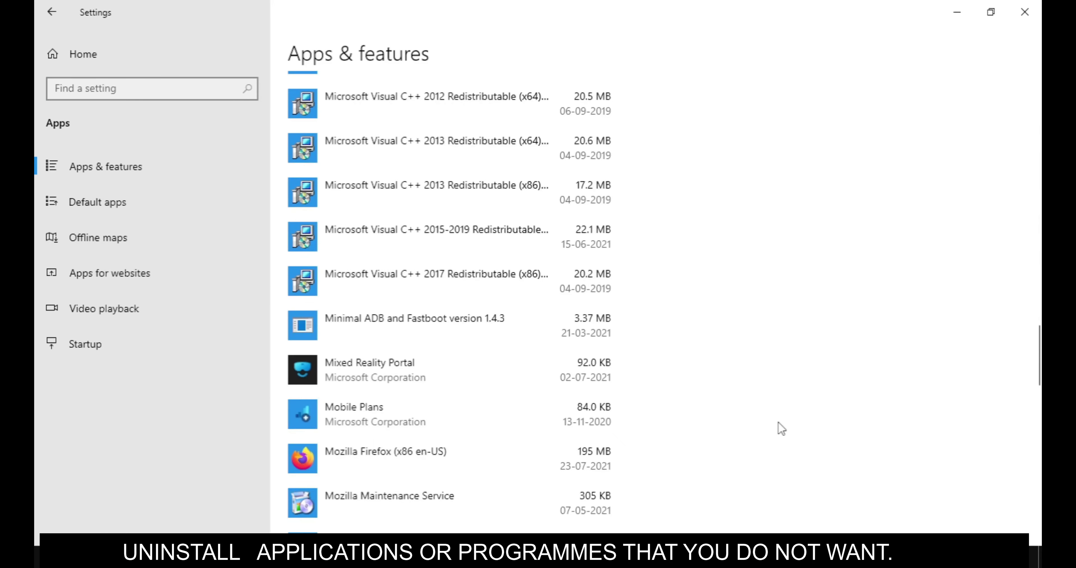
{"action": "left_click", "coordinate": [549, 439]}
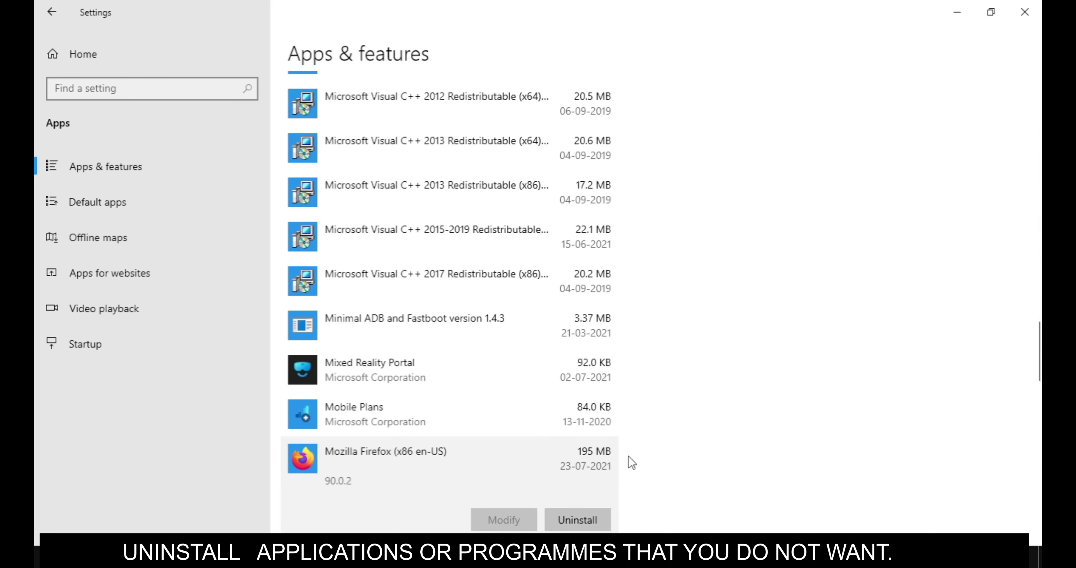
Step: Open the Windows Update page of the Update & Security settings
{"action": "left_click", "coordinate": [83, 54]}
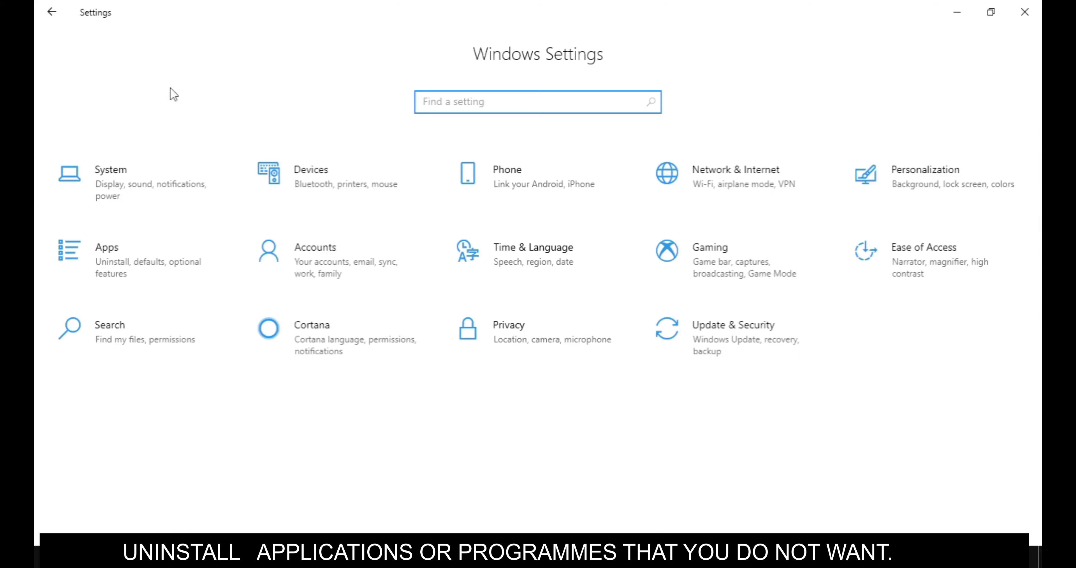
{"action": "left_click", "coordinate": [654, 327]}
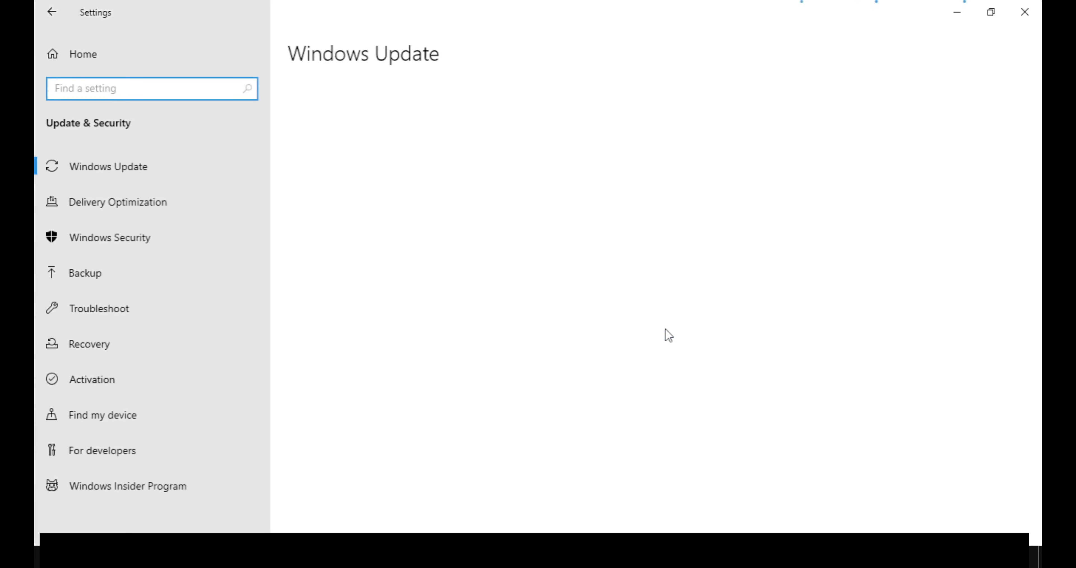
{"action": "left_click", "coordinate": [376, 142]}
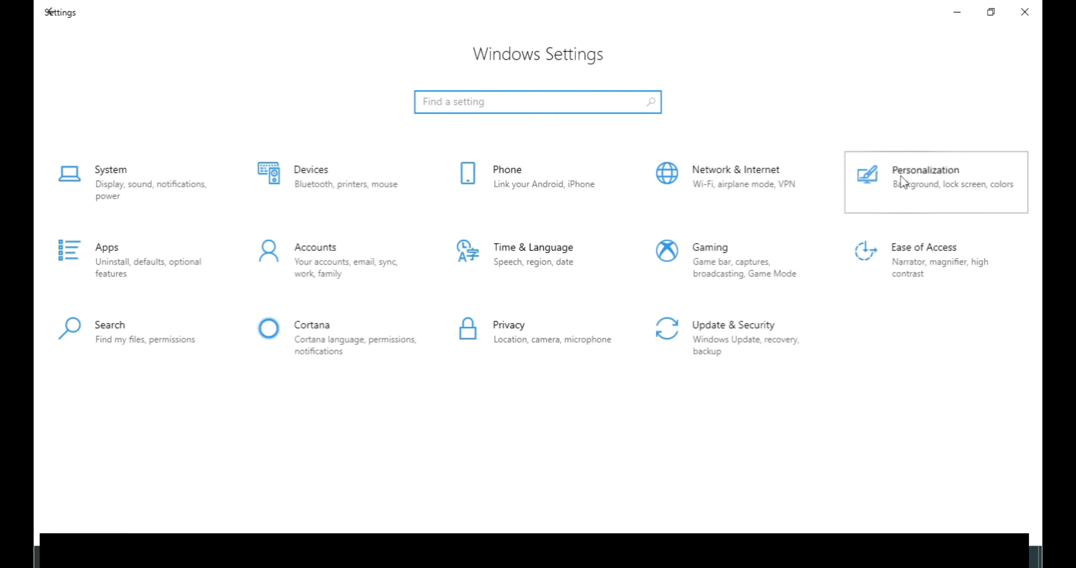
Step: Turn off Transparency effects in the Colors section of the Personalization settings
{"action": "left_click", "coordinate": [902, 182]}
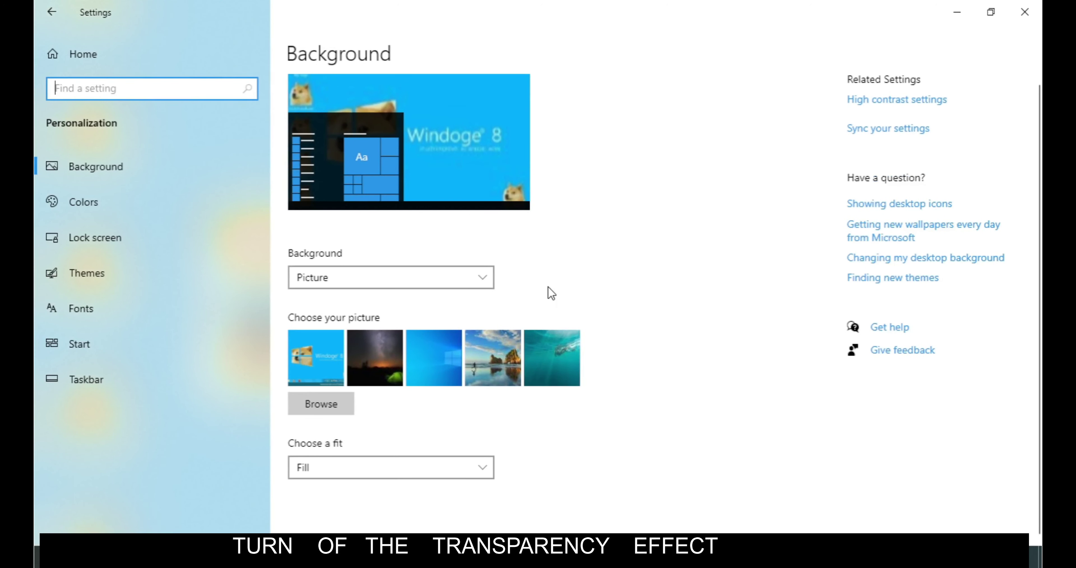
{"action": "left_click", "coordinate": [126, 201]}
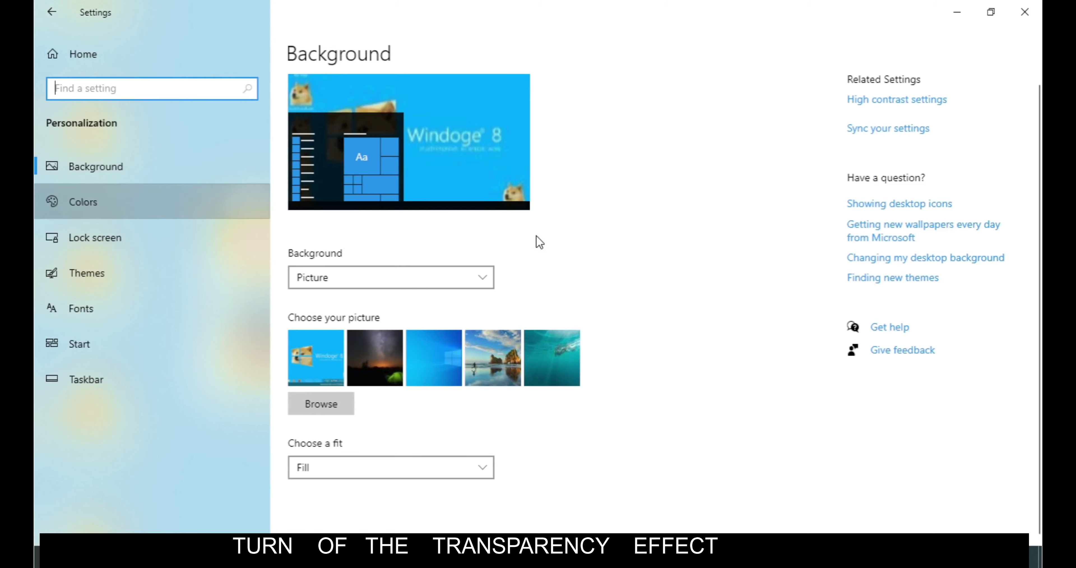
{"action": "scroll", "coordinate": [604, 250], "scroll_direction": "down", "scroll_amount": 8}
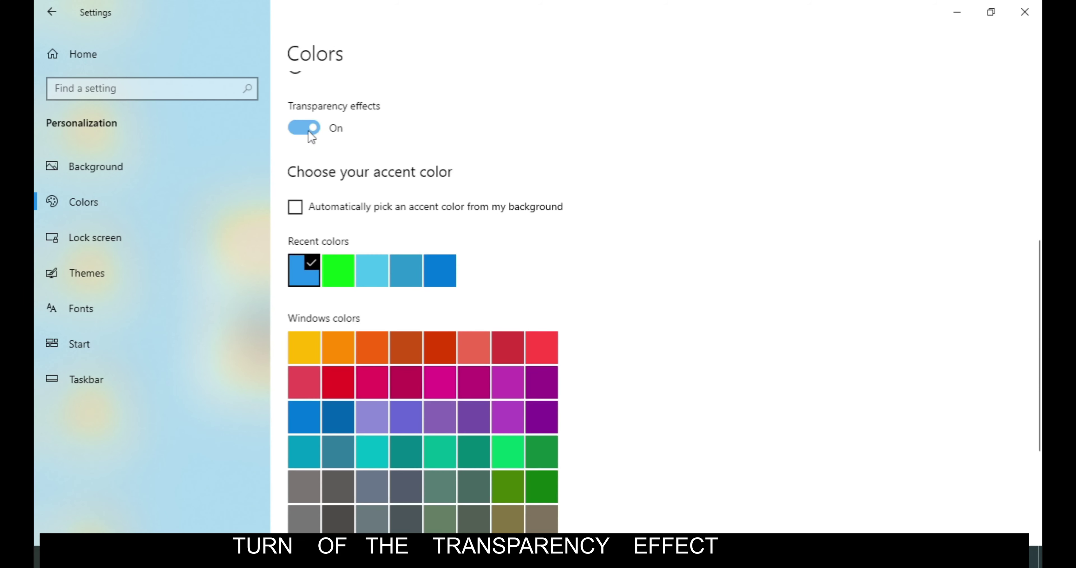
{"action": "left_click", "coordinate": [311, 135]}
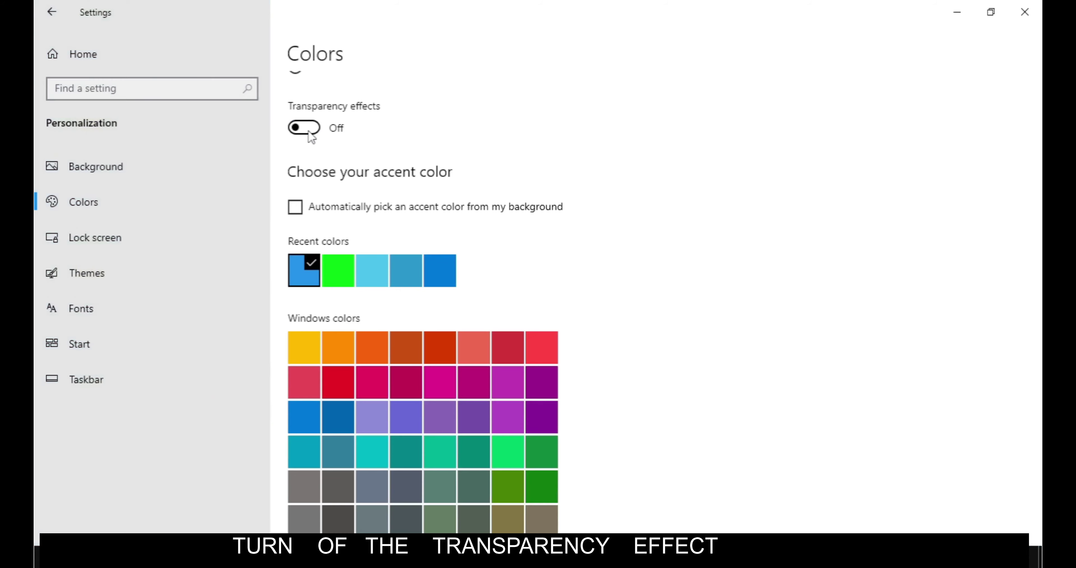
Step: Open the Startup section of the Apps settings and review which apps start at login
{"action": "left_click", "coordinate": [82, 62]}
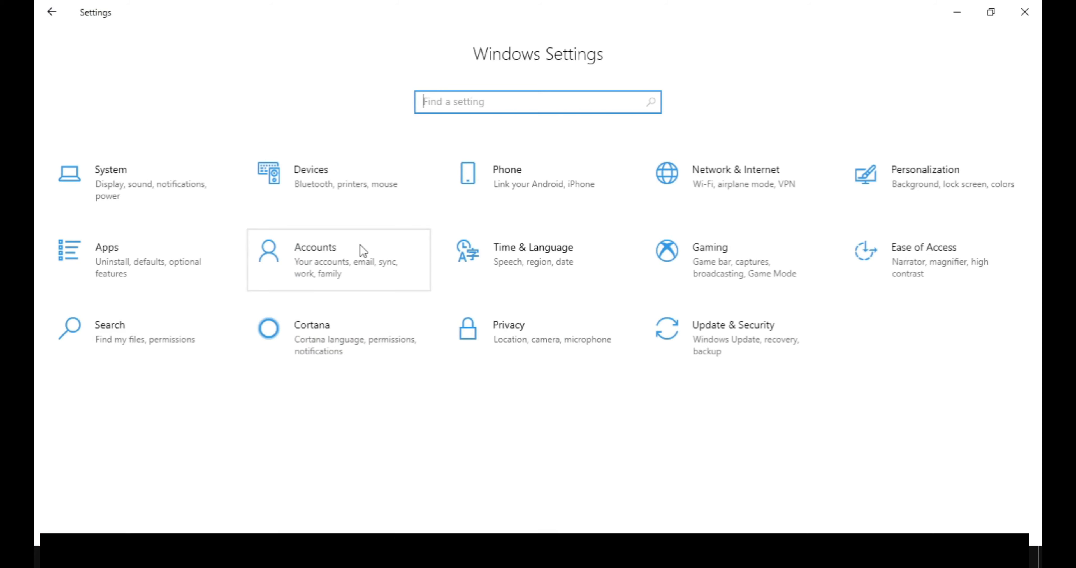
{"action": "left_click", "coordinate": [127, 255]}
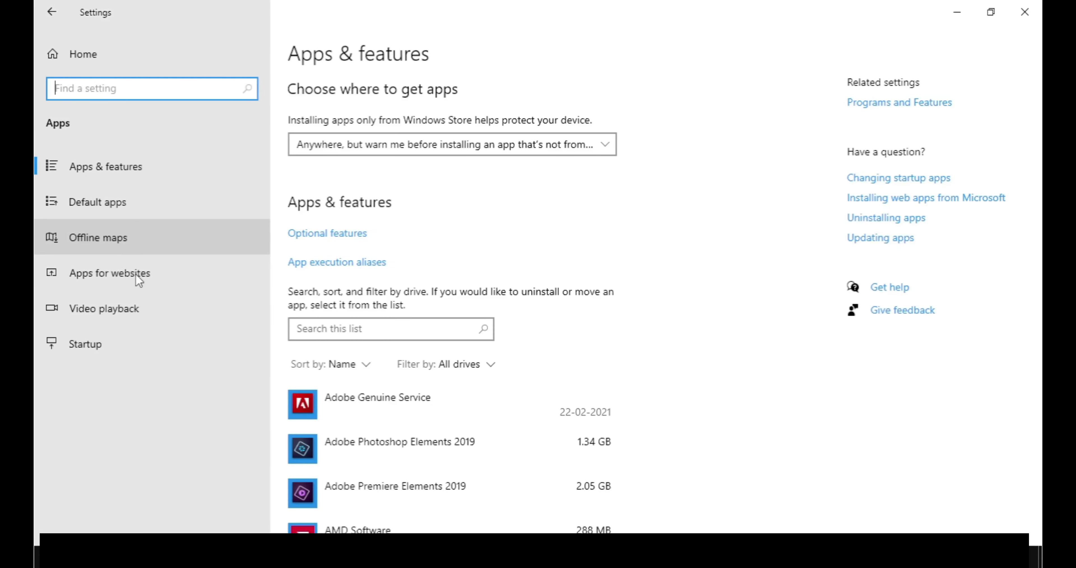
{"action": "left_click", "coordinate": [135, 341]}
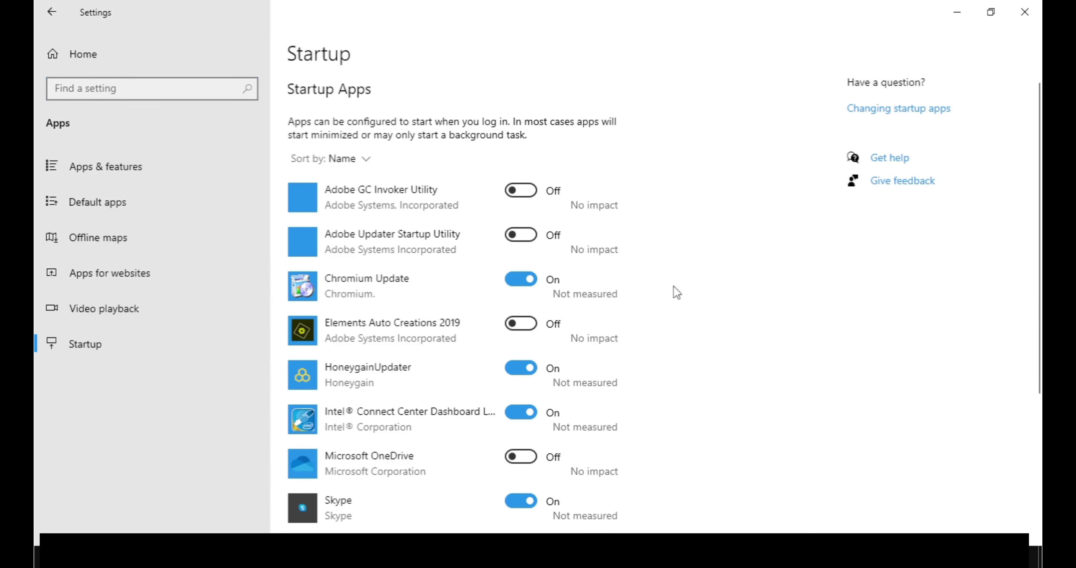
{"action": "scroll", "coordinate": [676, 292], "scroll_direction": "down", "scroll_amount": 5}
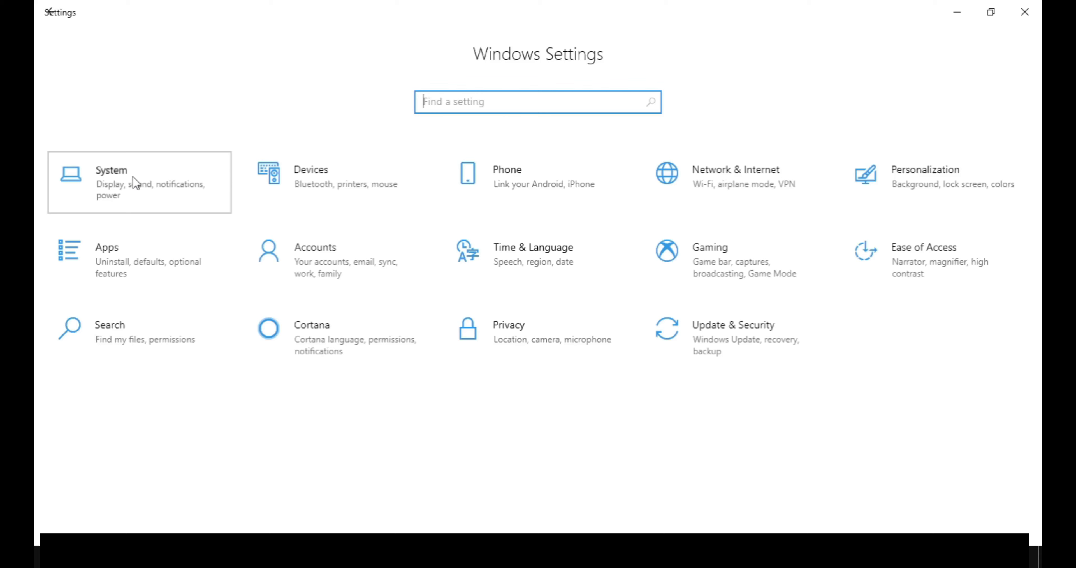
Step: Turn off notifications from Snip & Sketch in the system's Notifications & actions settings
{"action": "left_click", "coordinate": [132, 176]}
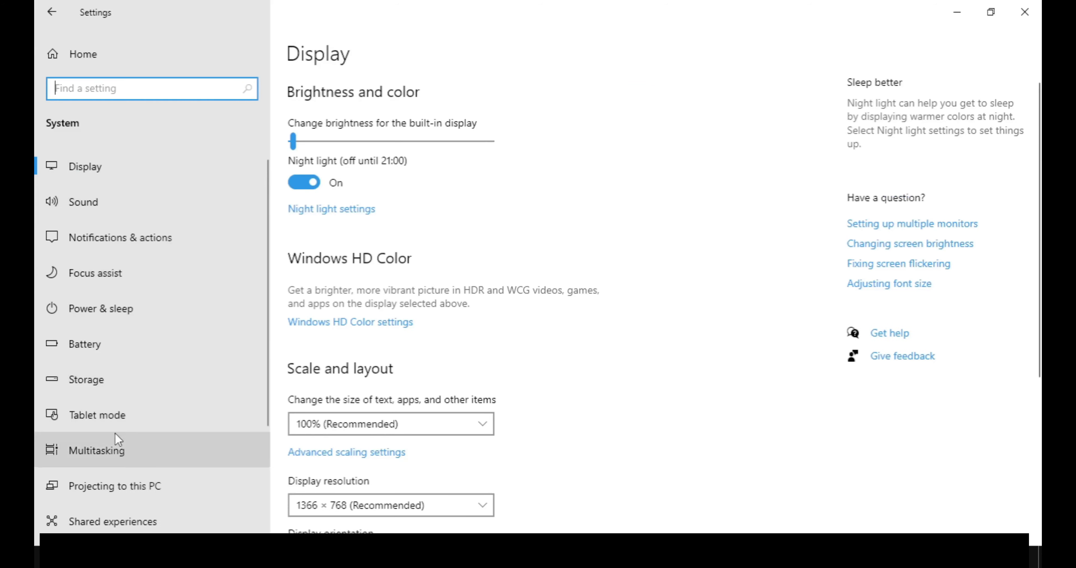
{"action": "left_click", "coordinate": [134, 248]}
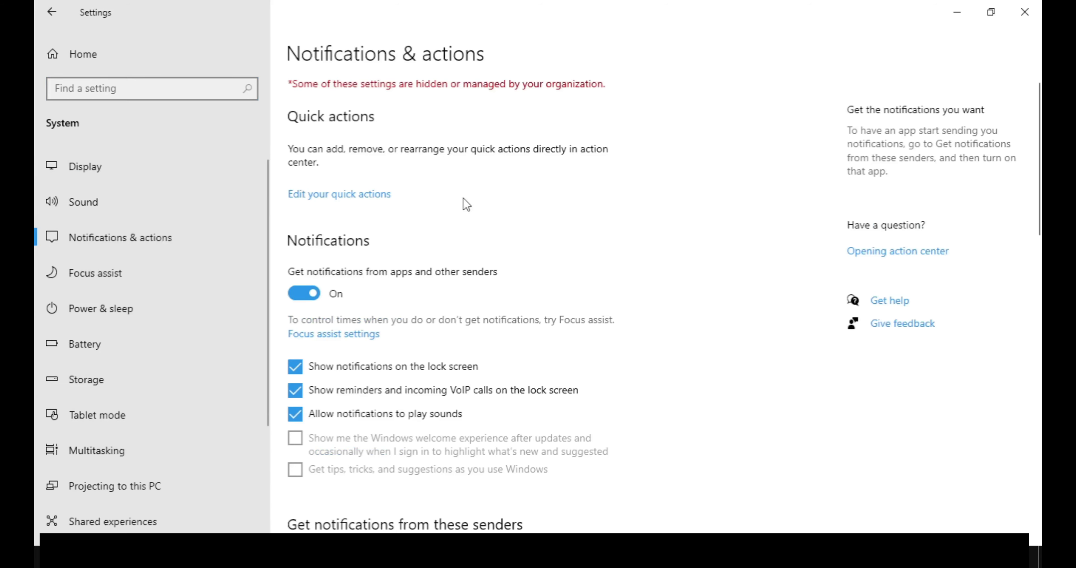
{"action": "scroll", "coordinate": [464, 198], "scroll_direction": "down", "scroll_amount": 8}
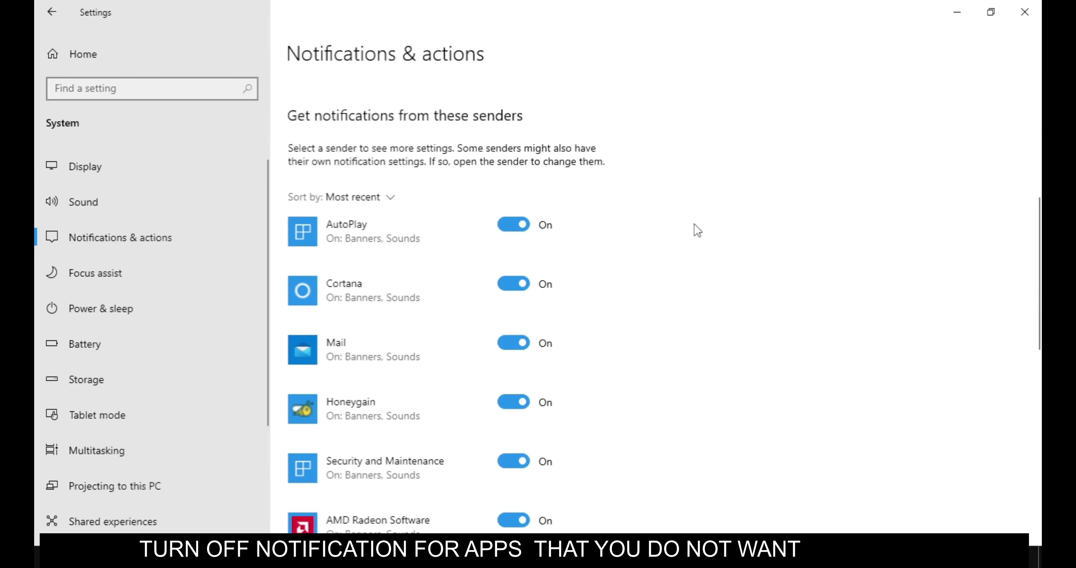
{"action": "scroll", "coordinate": [696, 227], "scroll_direction": "down", "scroll_amount": 2}
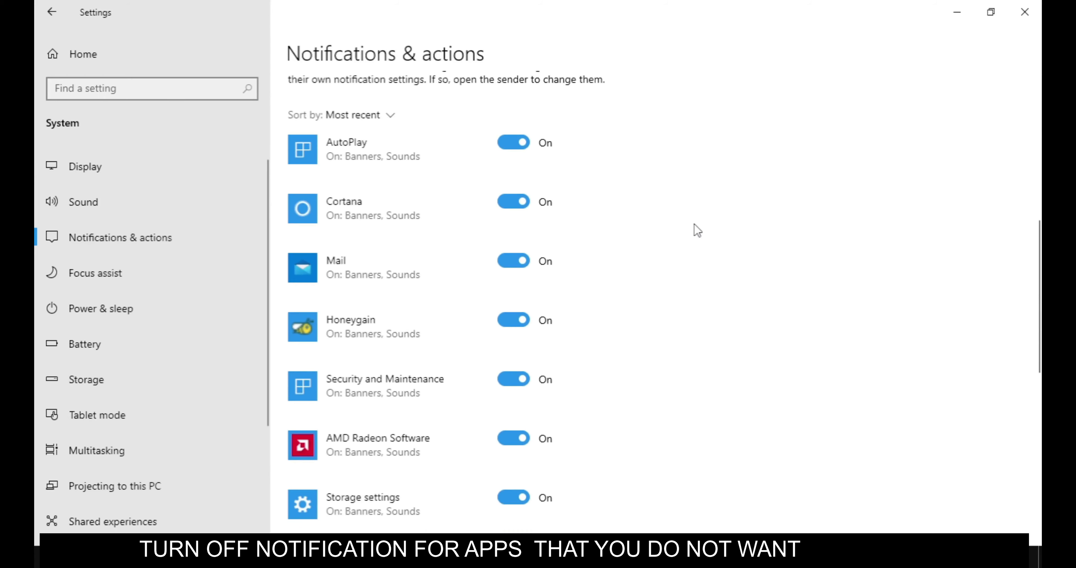
{"action": "scroll", "coordinate": [697, 230], "scroll_direction": "down", "scroll_amount": 2}
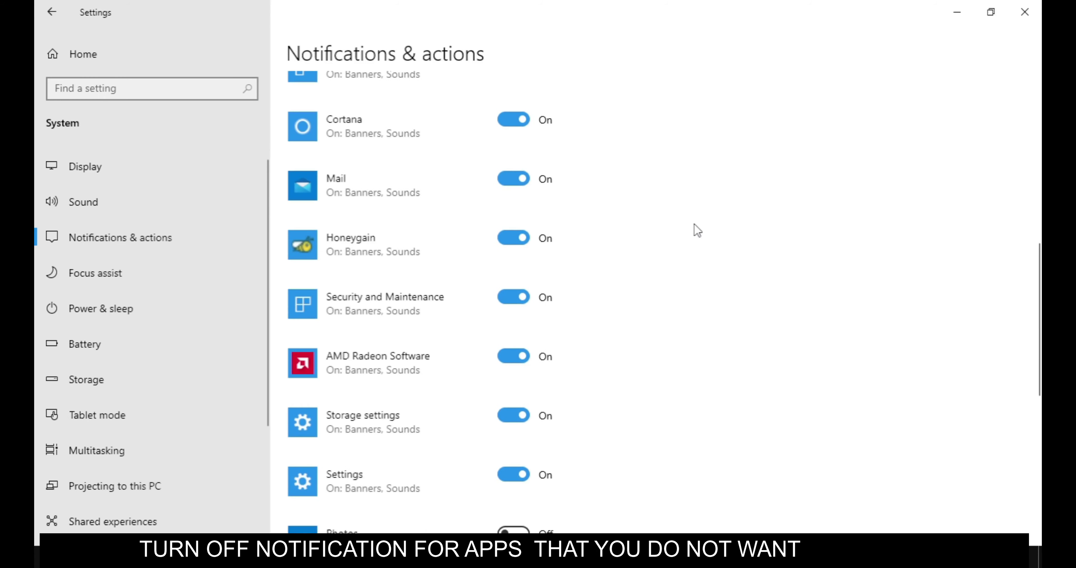
{"action": "scroll", "coordinate": [697, 230], "scroll_direction": "down", "scroll_amount": 5}
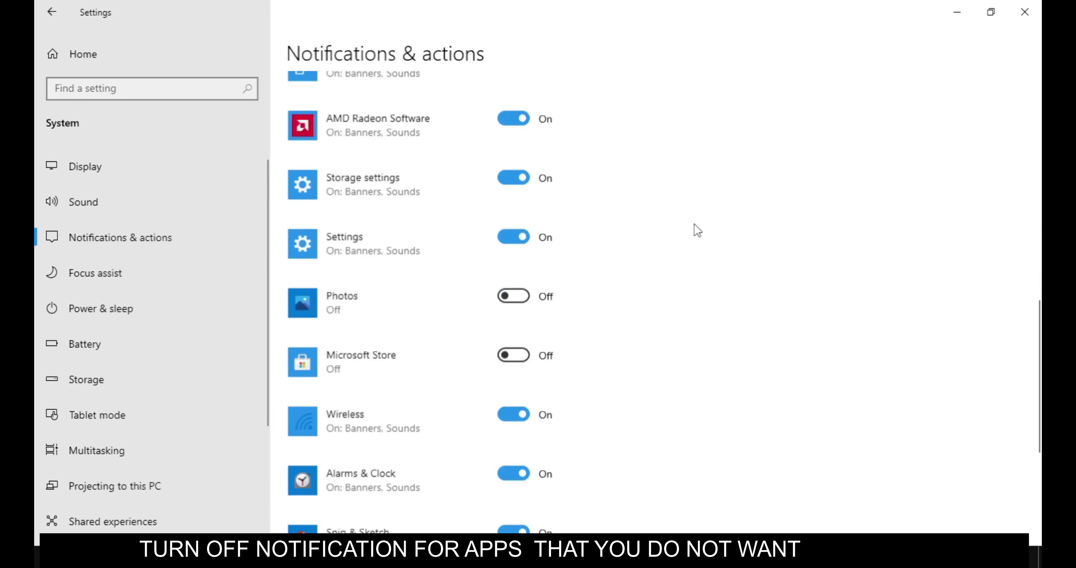
{"action": "scroll", "coordinate": [697, 230], "scroll_direction": "down", "scroll_amount": 2}
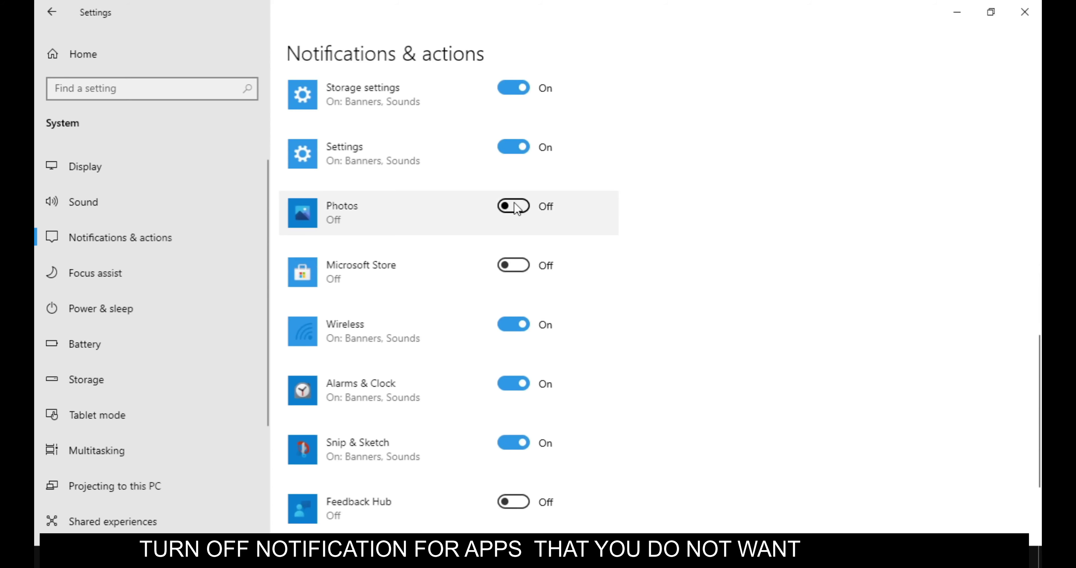
{"action": "left_click", "coordinate": [528, 443]}
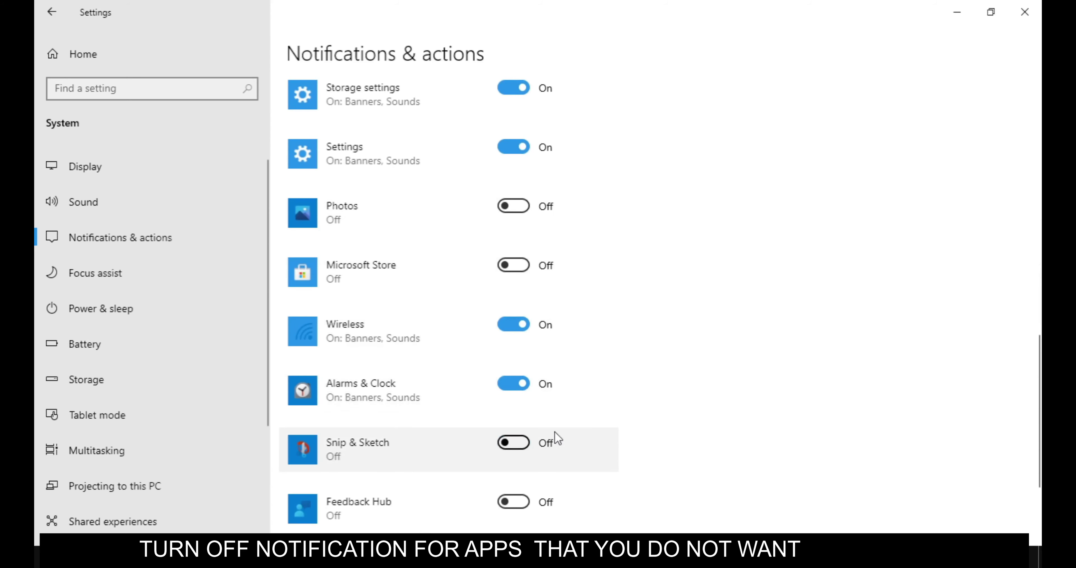
{"action": "scroll", "coordinate": [687, 393], "scroll_direction": "down", "scroll_amount": 1}
{"action": "scroll", "coordinate": [687, 392], "scroll_direction": "up", "scroll_amount": 5}
Step: Open the Storage page of the System settings and launch Optimize Drives from its additional storage settings
{"action": "left_click", "coordinate": [51, 11]}
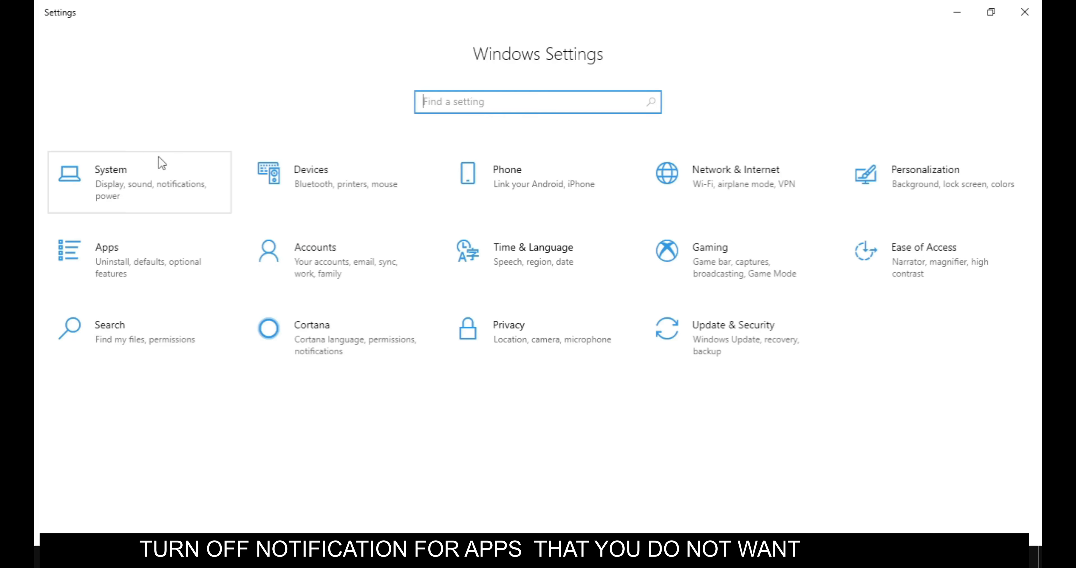
{"action": "left_click", "coordinate": [122, 180]}
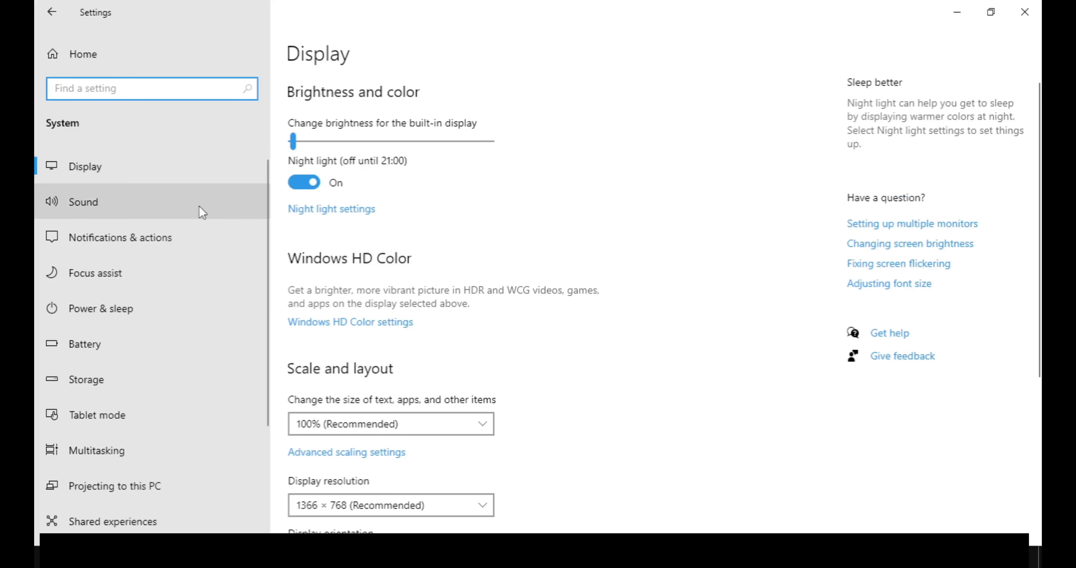
{"action": "left_click", "coordinate": [118, 378]}
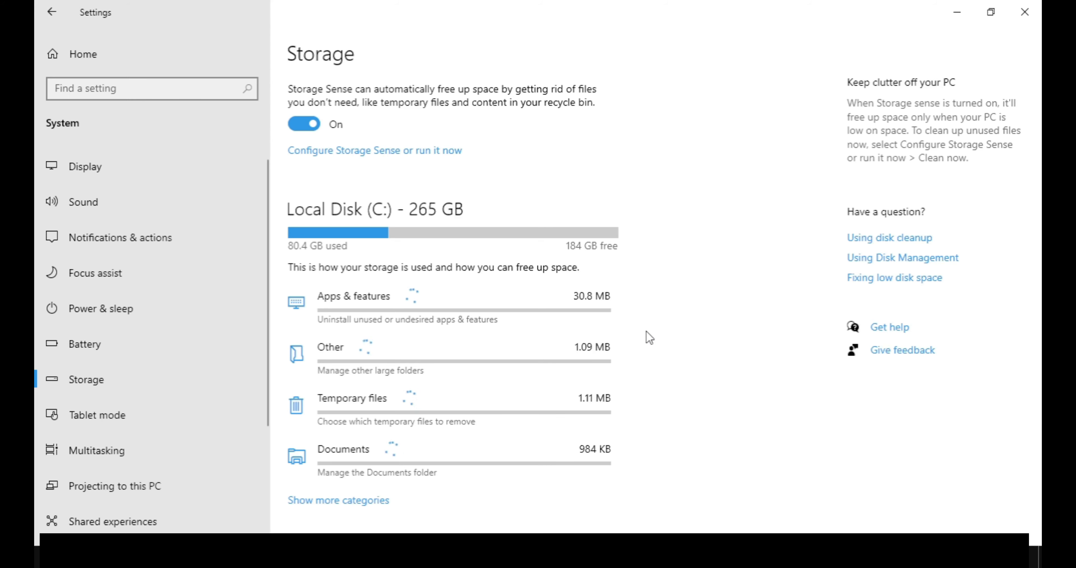
{"action": "scroll", "coordinate": [646, 331], "scroll_direction": "down", "scroll_amount": 2}
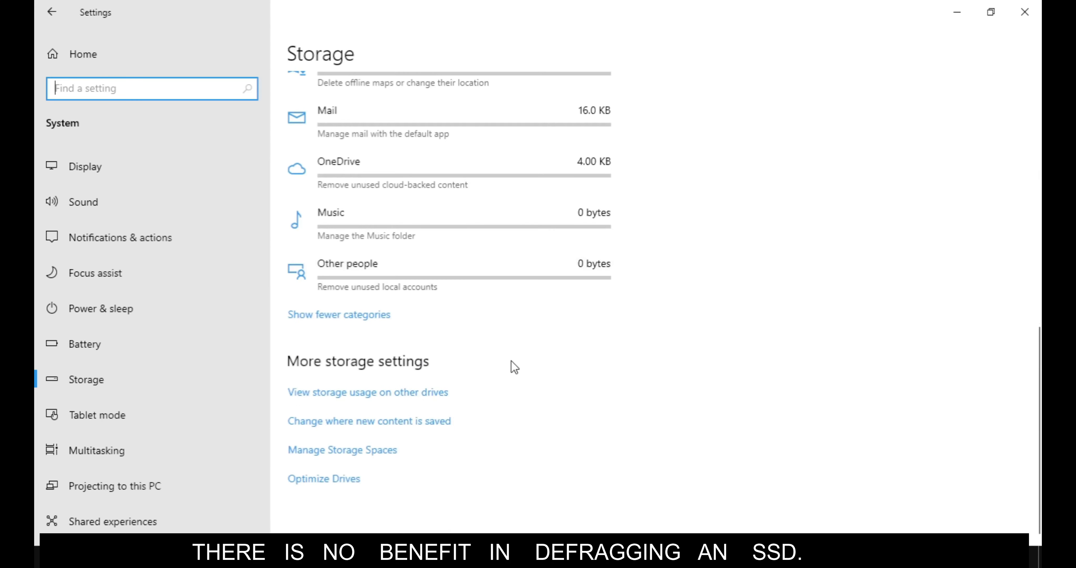
{"action": "left_click", "coordinate": [323, 478]}
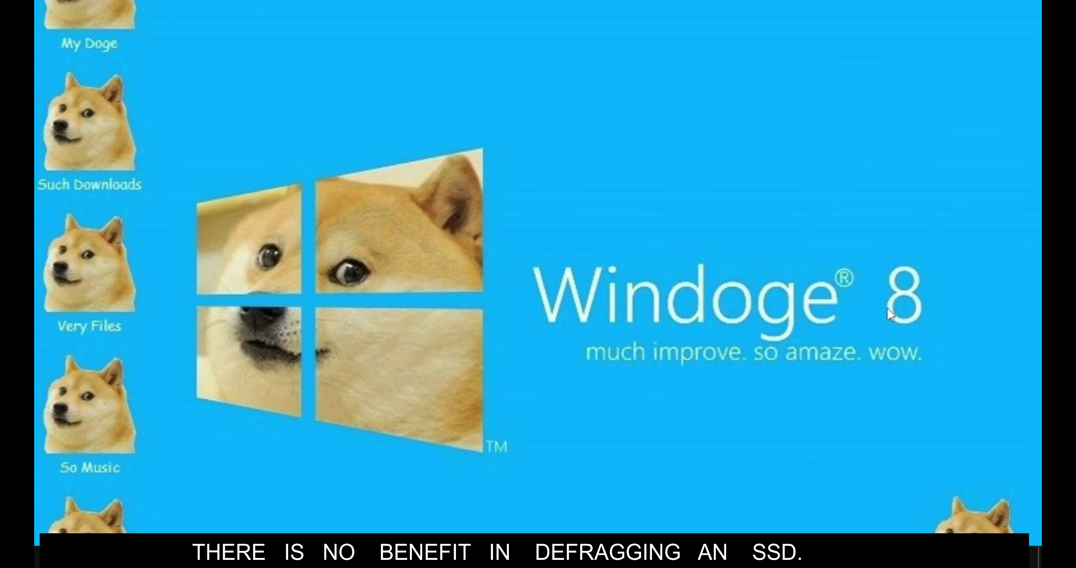
Step: Switch to a maximized File Explorer window and open the system properties of This PC
{"action": "key", "text": "super+e"}
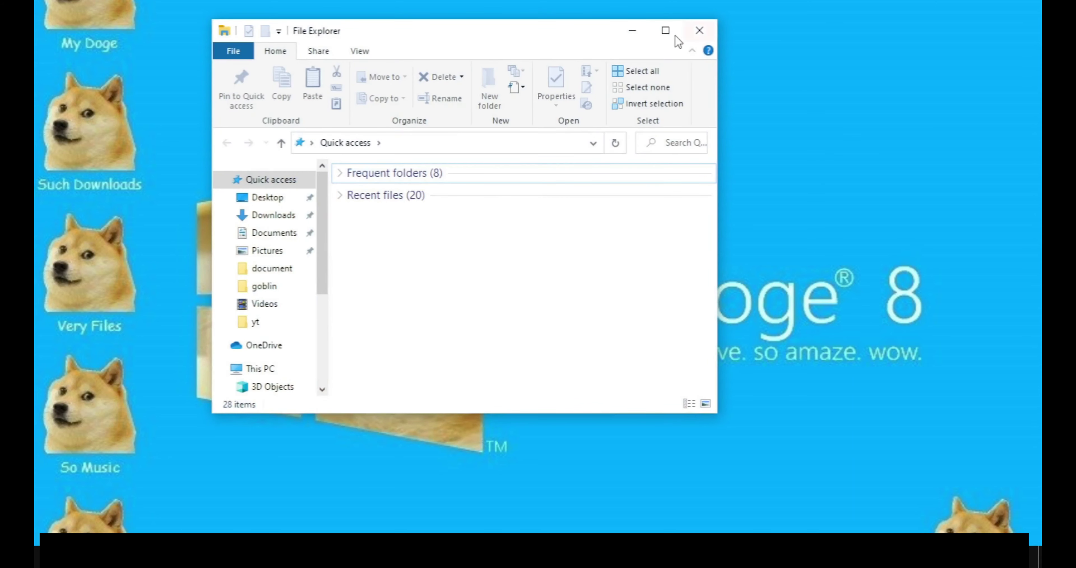
{"action": "left_click", "coordinate": [666, 31]}
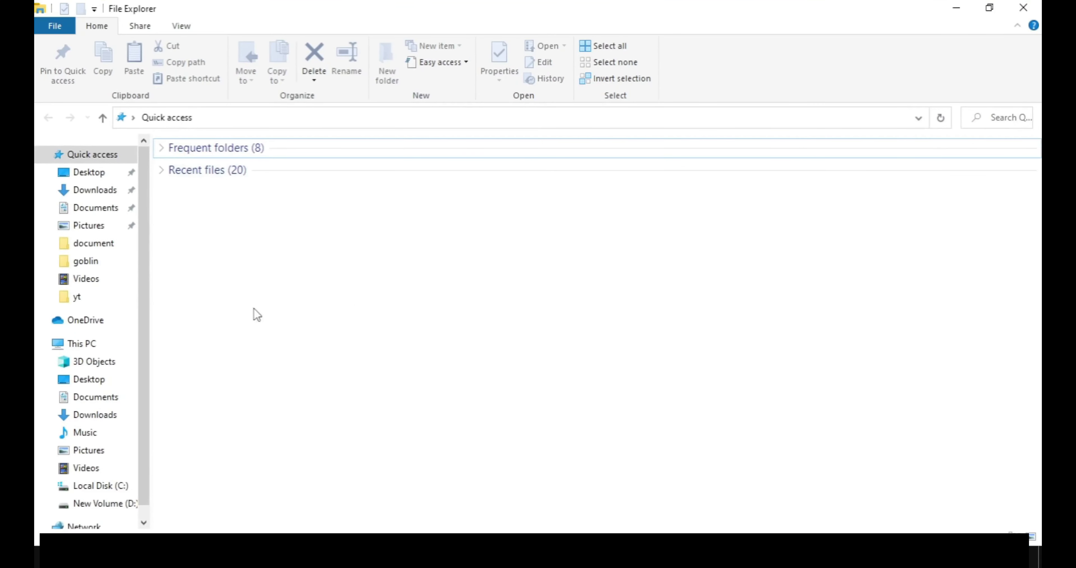
{"action": "left_click", "coordinate": [100, 343]}
{"action": "right_click", "coordinate": [397, 354]}
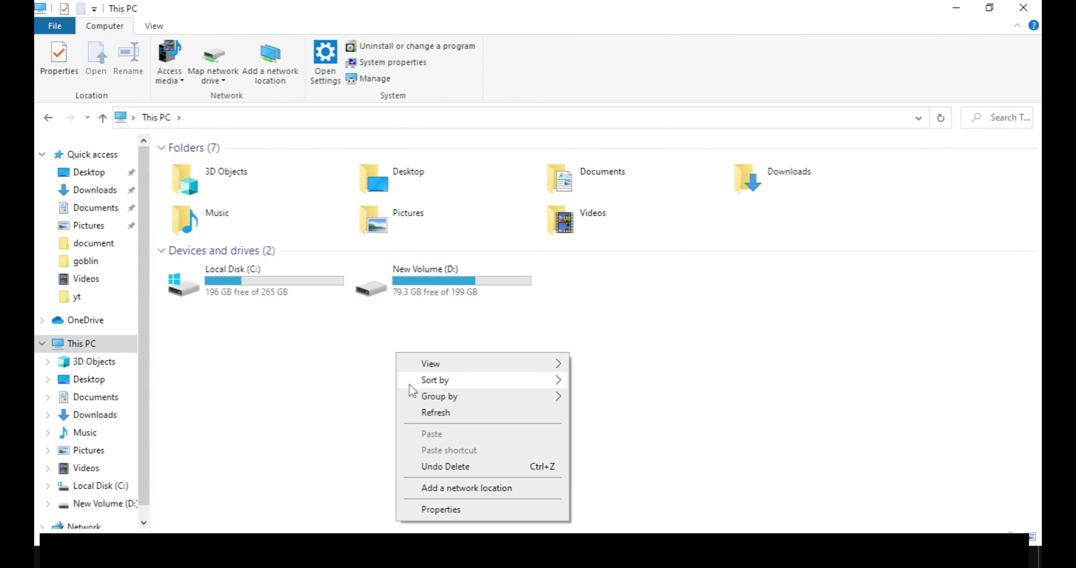
{"action": "left_click", "coordinate": [451, 509]}
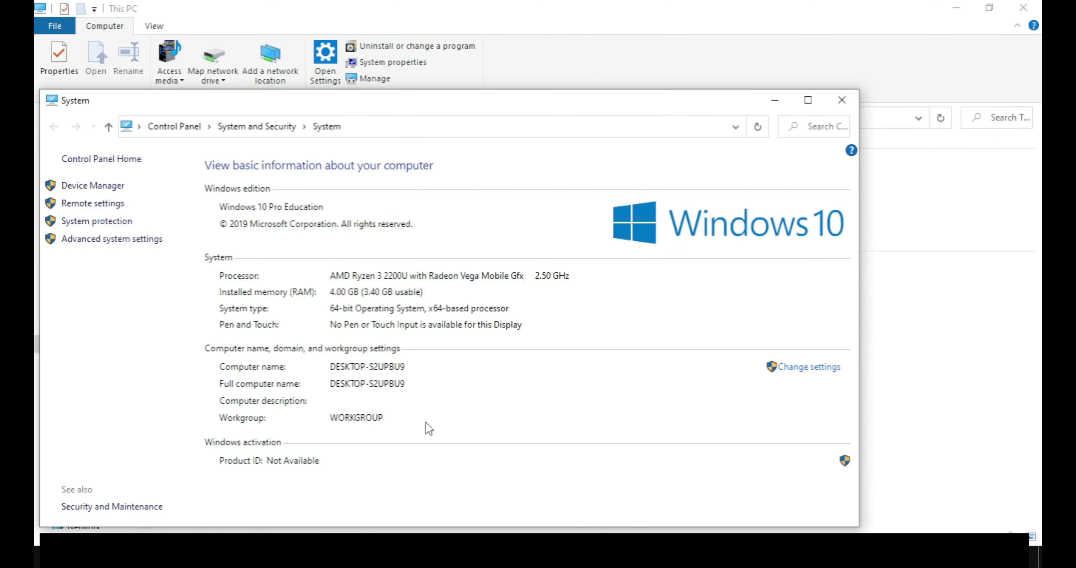
Step: In the advanced system settings' Performance Options, adjust visual effects for best performance, keeping only Smooth edges of screen fonts enabled
{"action": "left_click", "coordinate": [113, 239]}
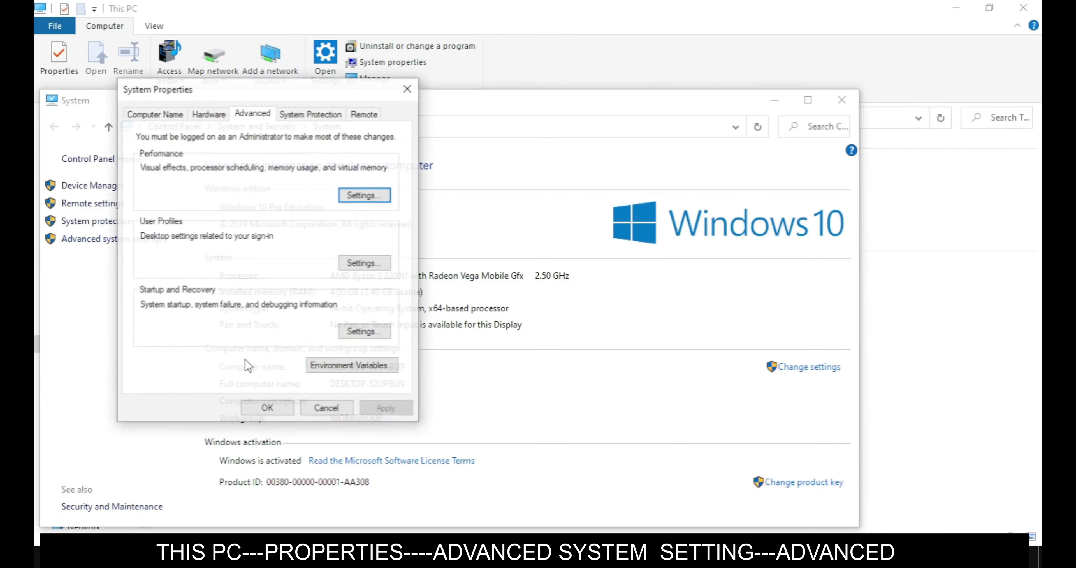
{"action": "left_click", "coordinate": [355, 204]}
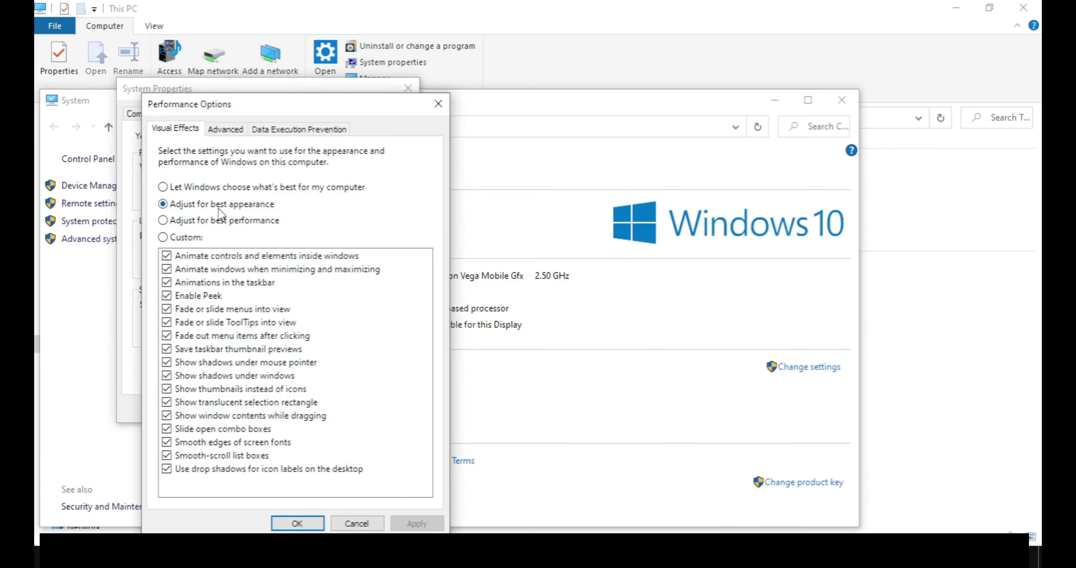
{"action": "left_click", "coordinate": [175, 189]}
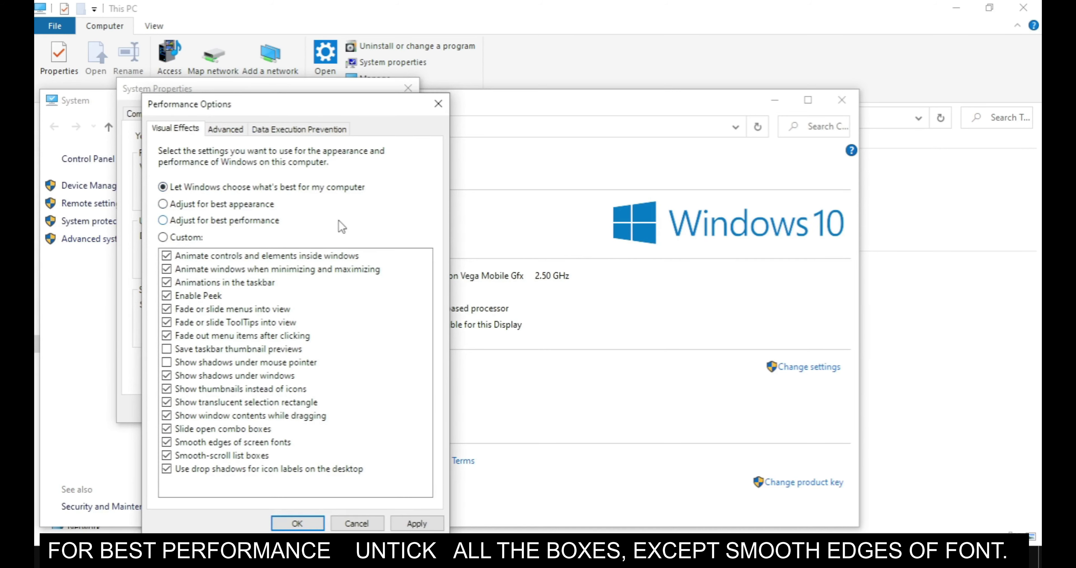
{"action": "left_click", "coordinate": [263, 222]}
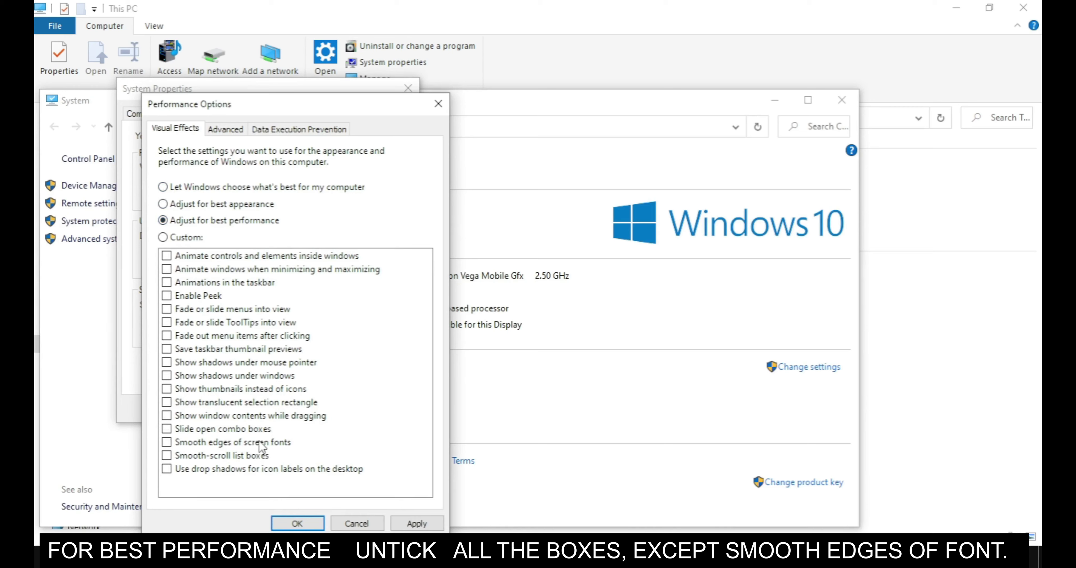
{"action": "left_click", "coordinate": [188, 442]}
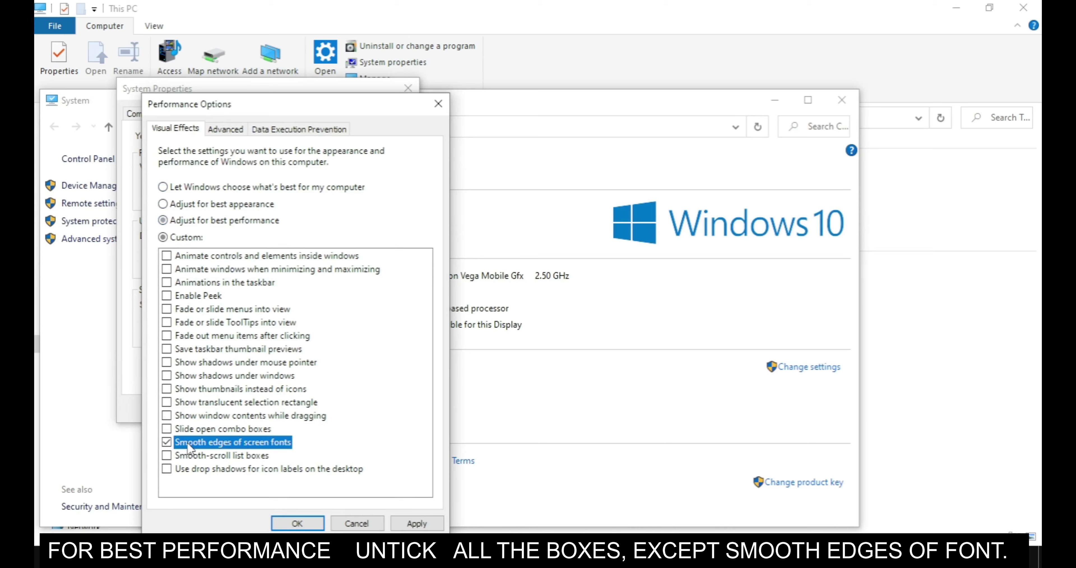
{"action": "left_click", "coordinate": [297, 524]}
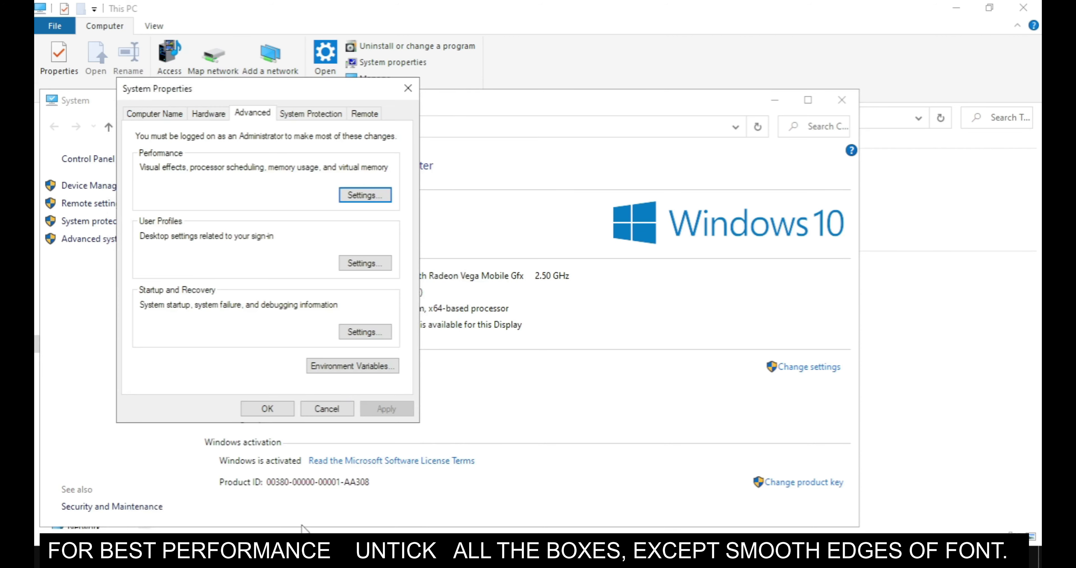
Step: Open the Virtual Memory settings from the advanced Performance Options and turn off automatic paging file management for all drives
{"action": "left_click", "coordinate": [349, 196]}
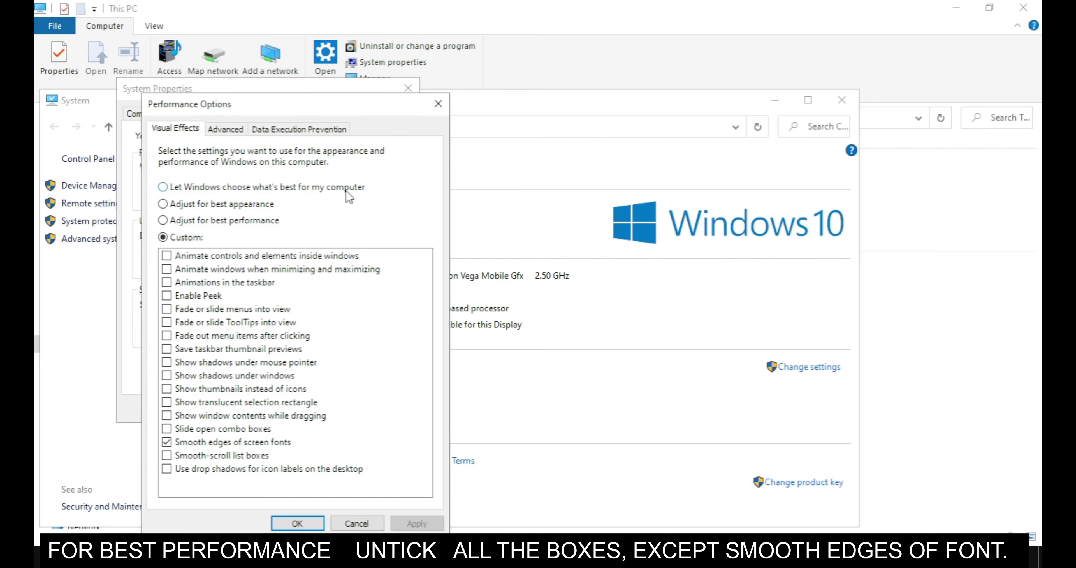
{"action": "left_click", "coordinate": [238, 135]}
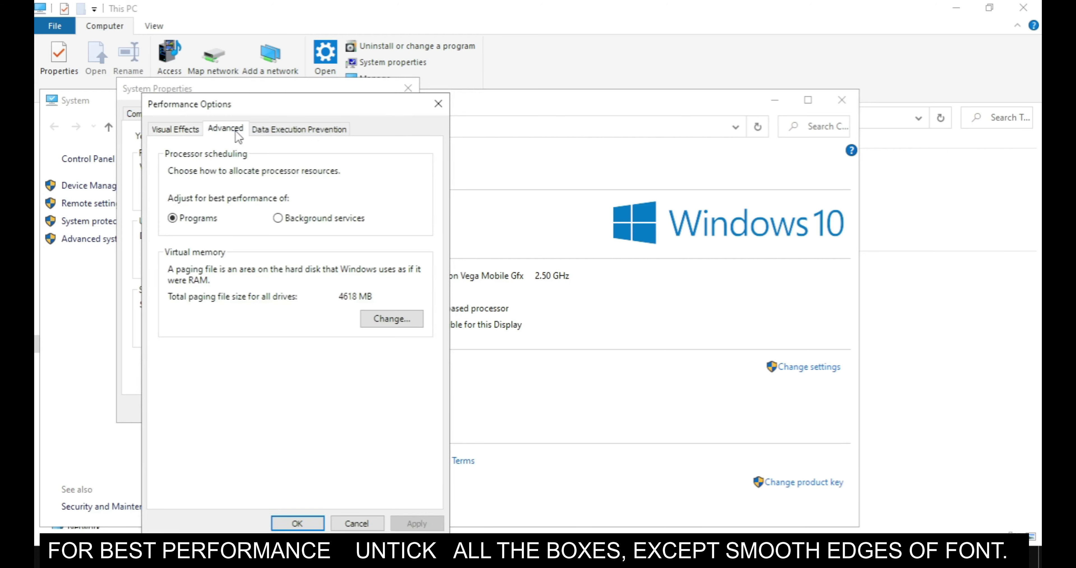
{"action": "left_click", "coordinate": [377, 328]}
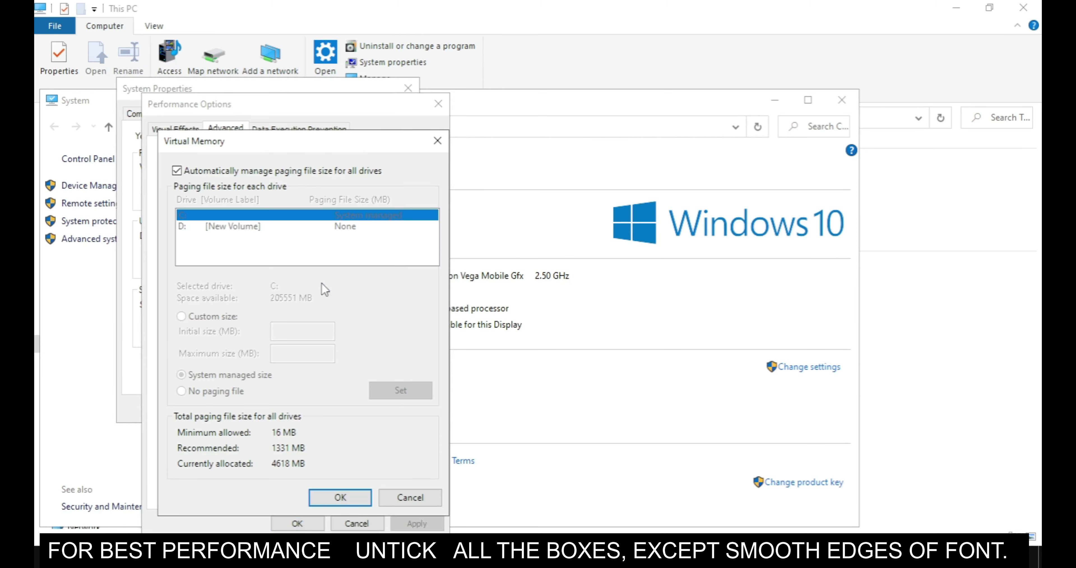
{"action": "left_click", "coordinate": [176, 172]}
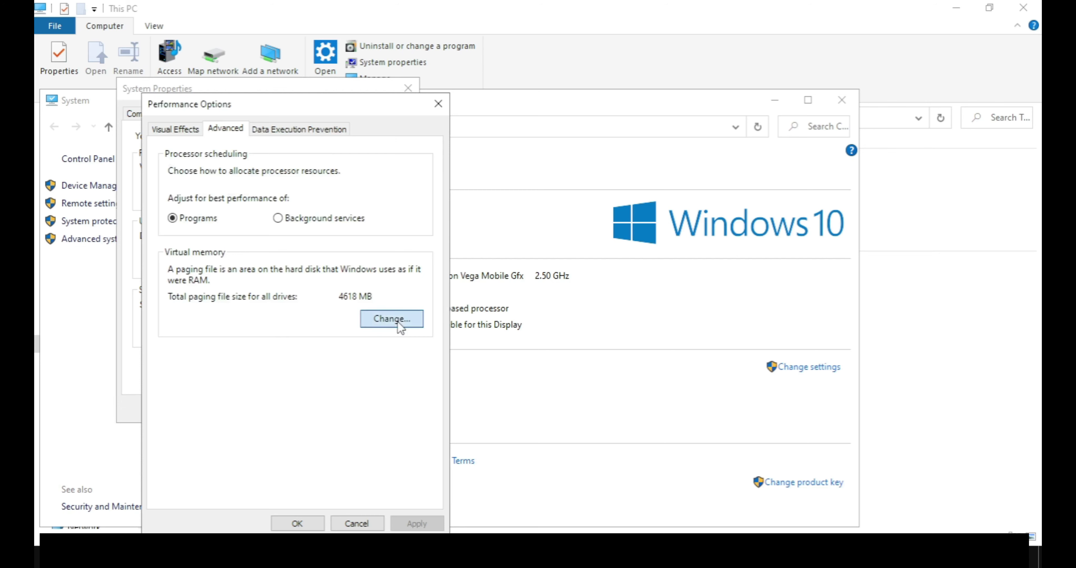
{"action": "left_click", "coordinate": [400, 325]}
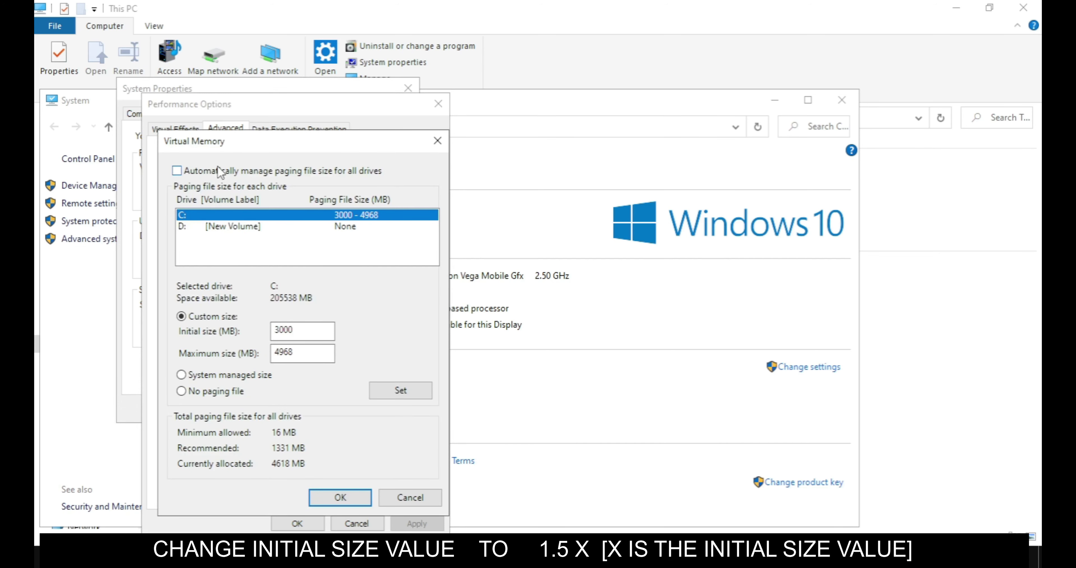
Step: Set the custom initial paging file size of drive C: to 4500 MB
{"action": "double_click", "coordinate": [311, 333]}
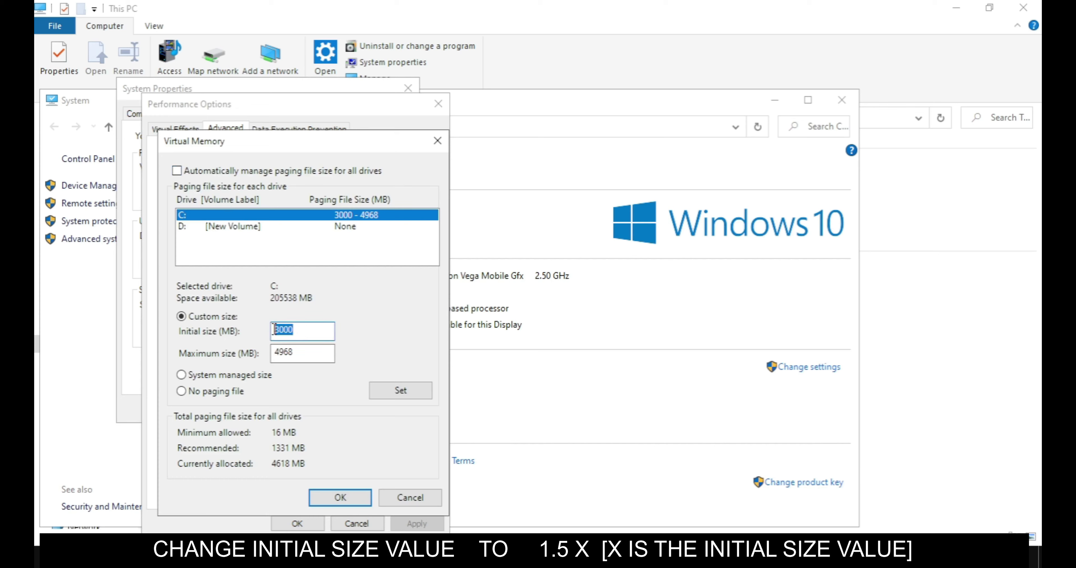
{"action": "left_click", "coordinate": [302, 329]}
{"action": "key", "text": "BackSpace"}
{"action": "key", "text": "BackSpace"}
{"action": "key", "text": "BackSpace"}
{"action": "key", "text": "BackSpace"}
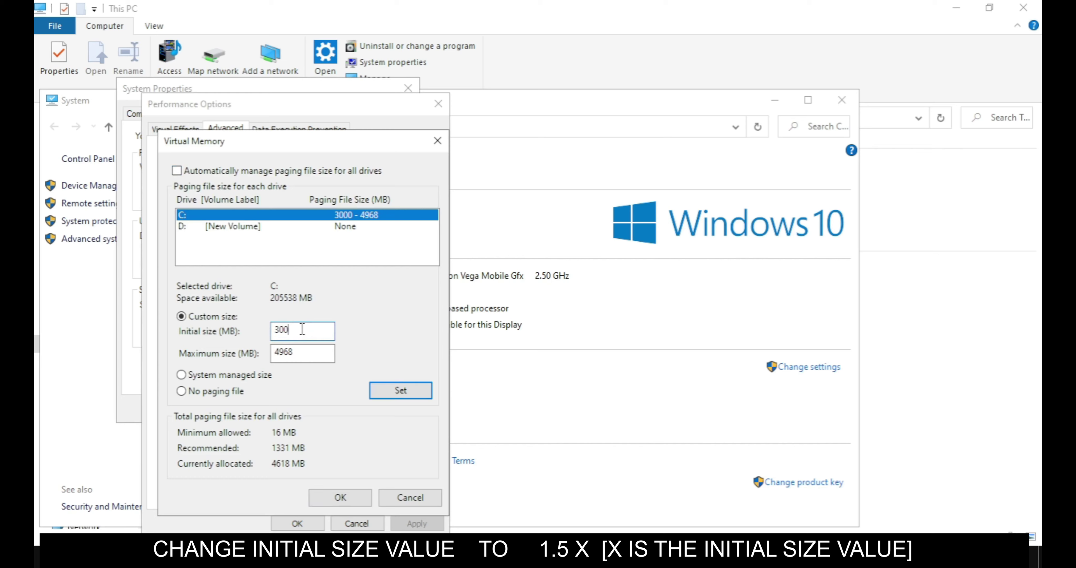
{"action": "type", "text": "4500"}
Step: Set drive C:'s maximum paging file size to 14904 MB and apply the custom virtual memory size
{"action": "left_click_drag", "start_coordinate": [309, 354], "coordinate": [271, 355]}
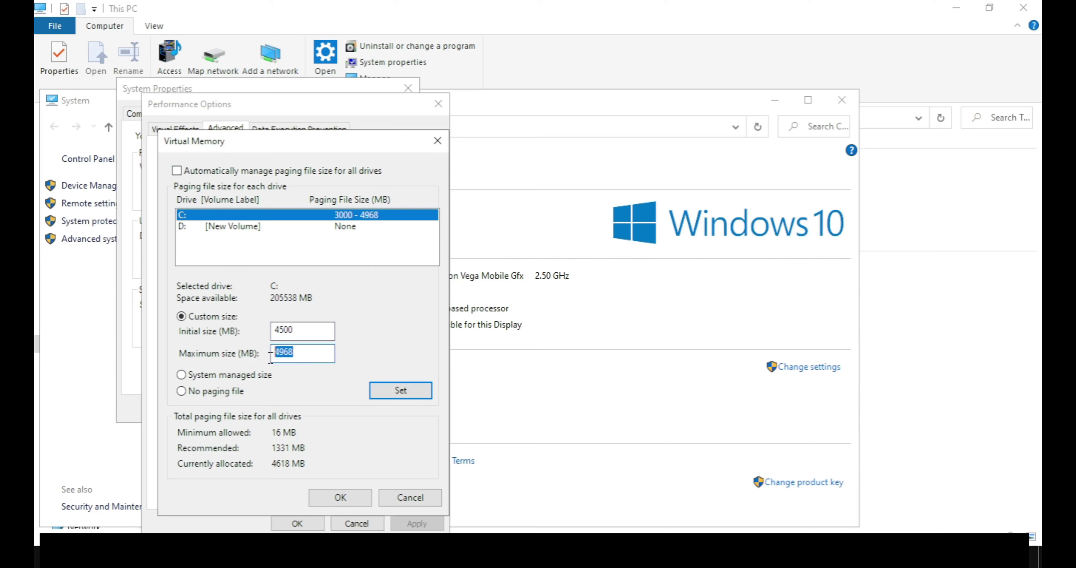
{"action": "left_click", "coordinate": [307, 353]}
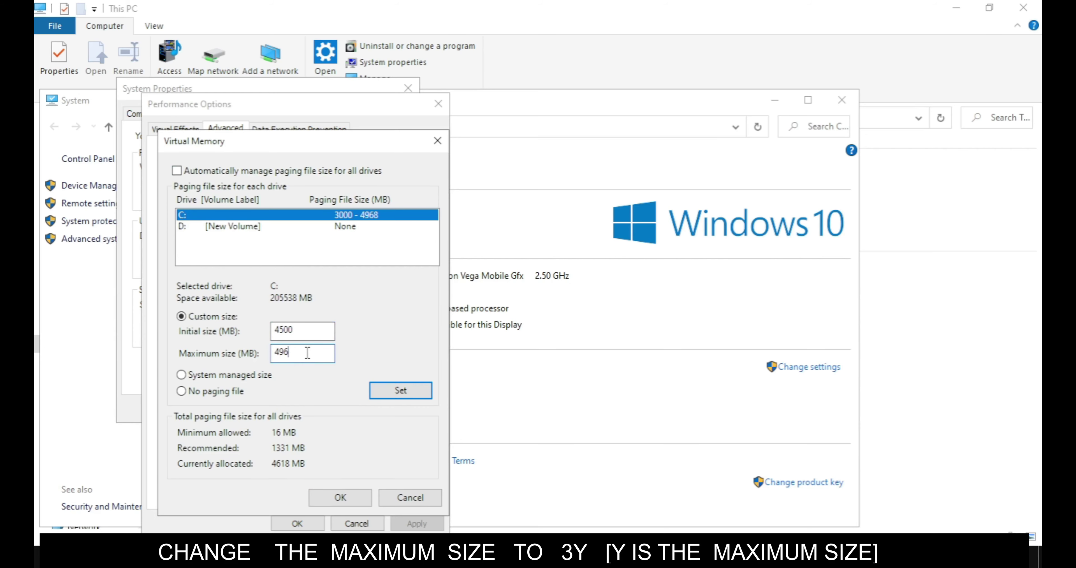
{"action": "key", "text": "BackSpace"}
{"action": "key", "text": "BackSpace"}
{"action": "key", "text": "BackSpace"}
{"action": "key", "text": "BackSpace"}
{"action": "type", "text": "14904"}
{"action": "left_click", "coordinate": [402, 392]}
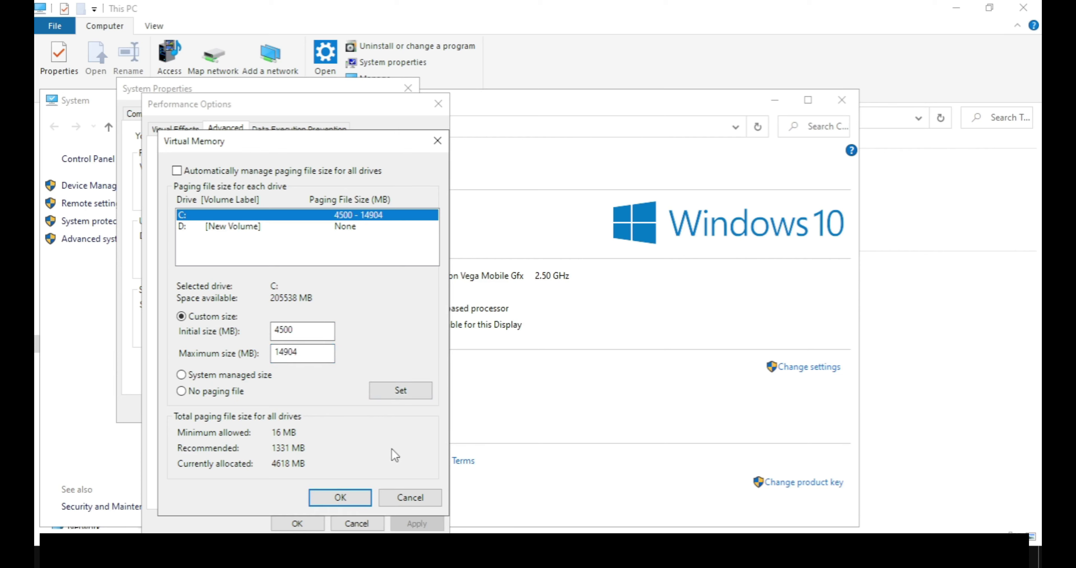
{"action": "left_click", "coordinate": [363, 498]}
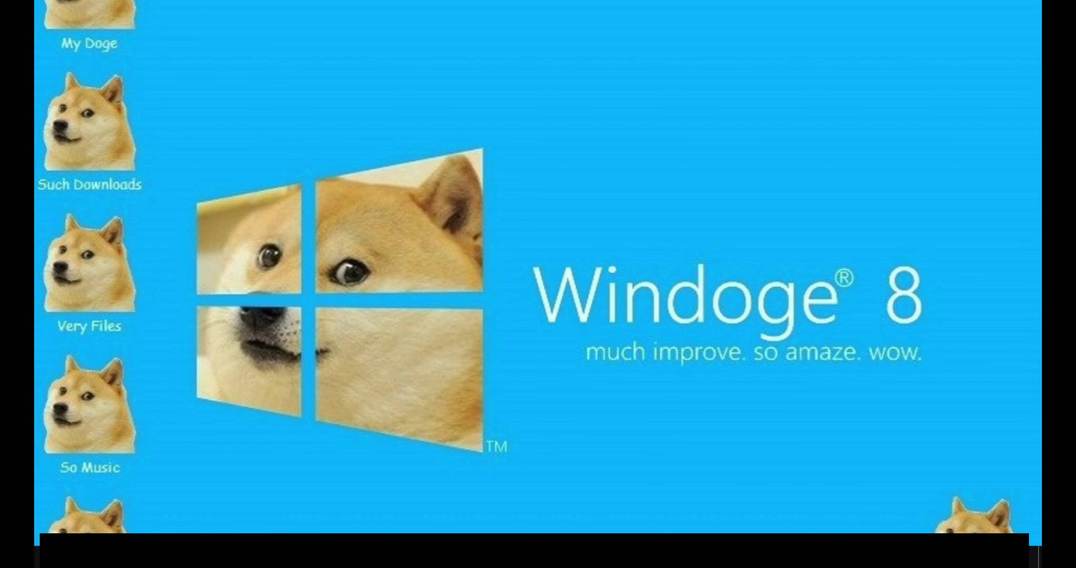
Step: Open Windows Security from the notification area and go to the scan options of Virus & threat protection
{"action": "left_click", "coordinate": [885, 557]}
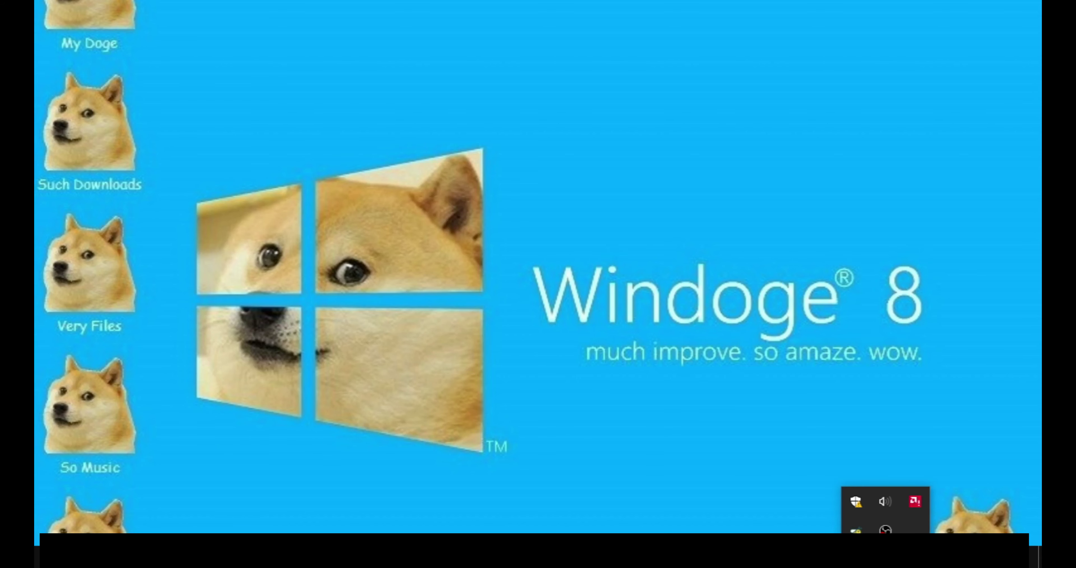
{"action": "left_click", "coordinate": [860, 506]}
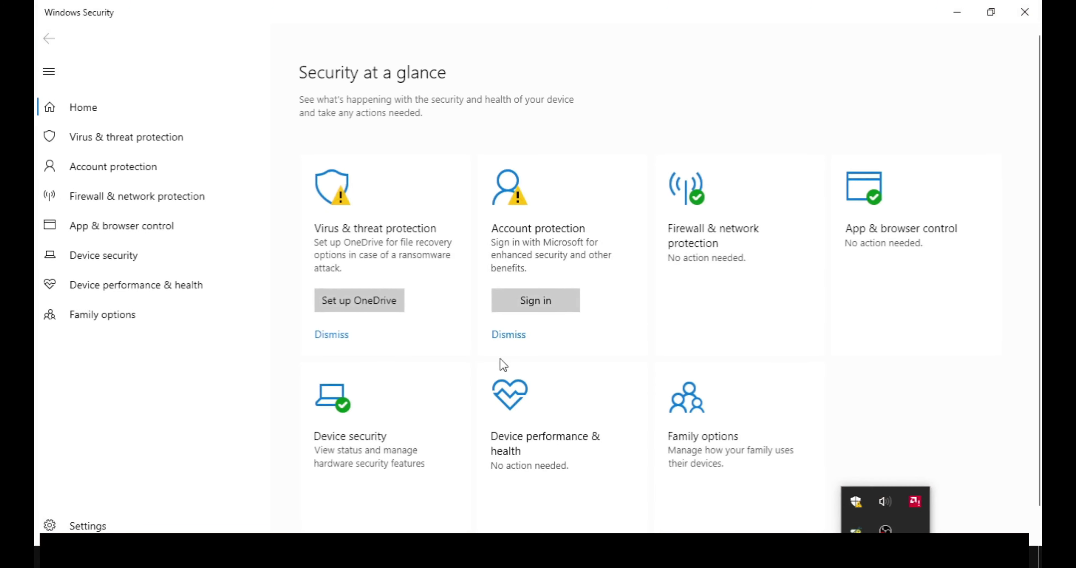
{"action": "left_click", "coordinate": [166, 143]}
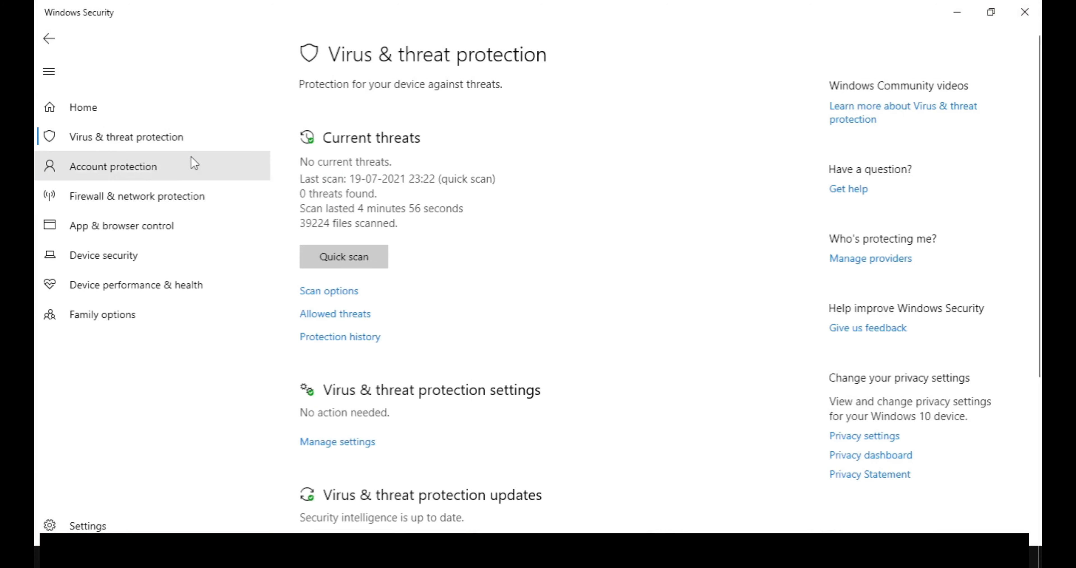
{"action": "left_click", "coordinate": [339, 292]}
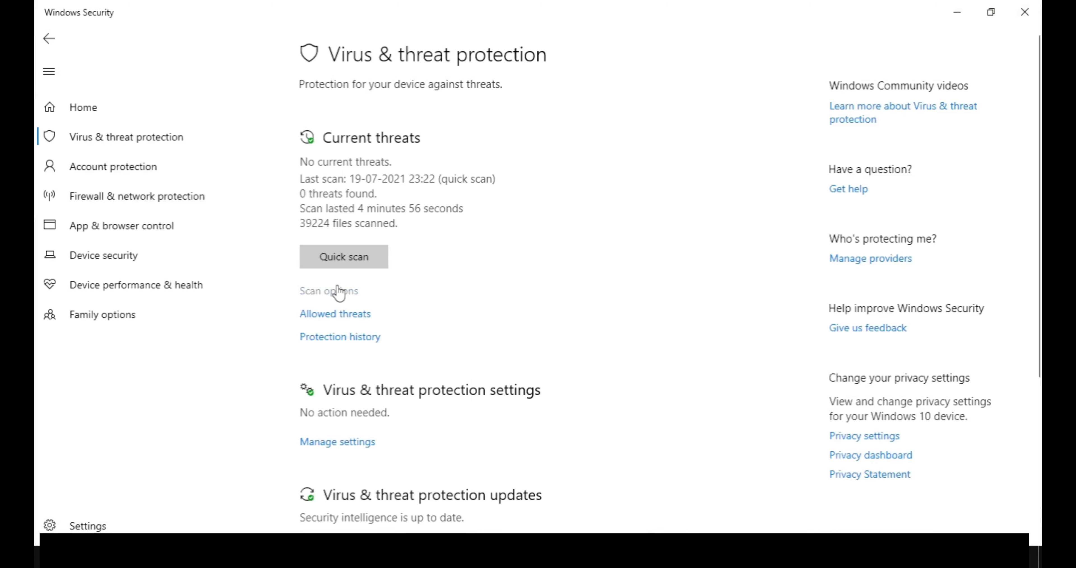
Step: Review the scan types by selecting Full scan, Custom scan and Windows Defender Offline scan in turn
{"action": "scroll", "coordinate": [634, 278], "scroll_direction": "down", "scroll_amount": 2}
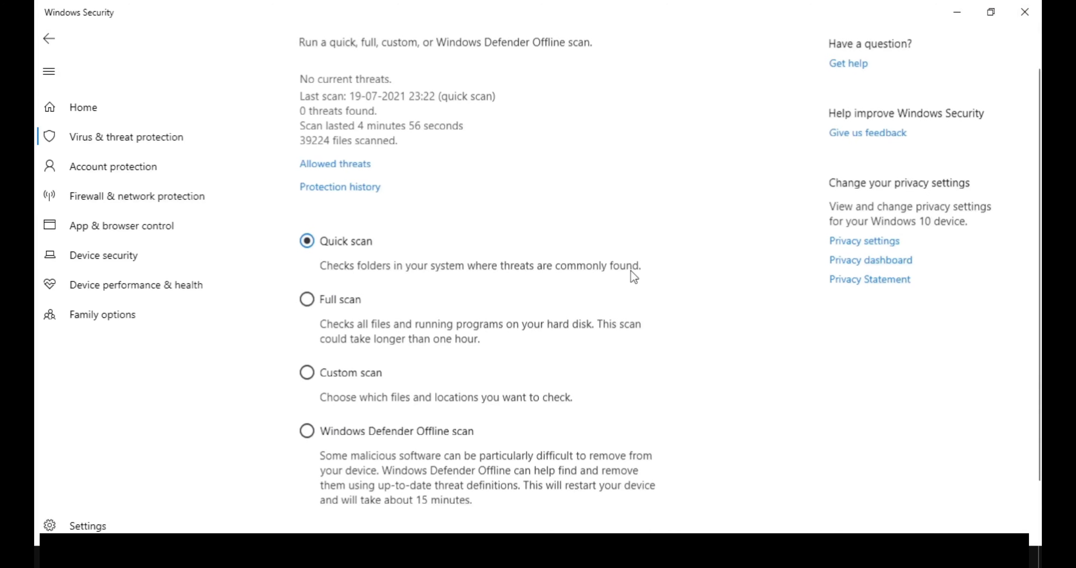
{"action": "scroll", "coordinate": [689, 284], "scroll_direction": "down", "scroll_amount": 1}
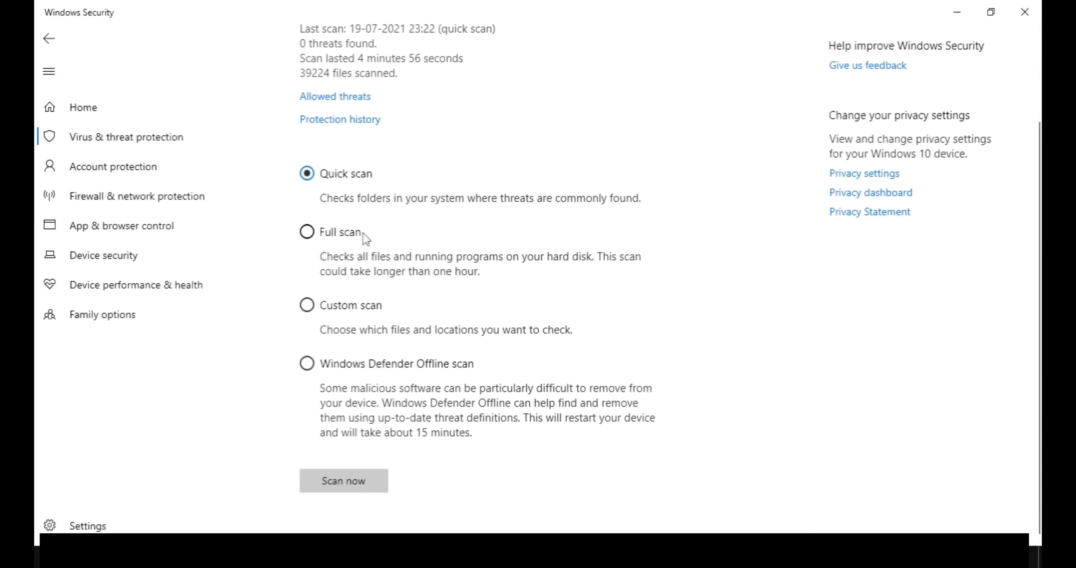
{"action": "left_click", "coordinate": [349, 232]}
{"action": "left_click", "coordinate": [355, 303]}
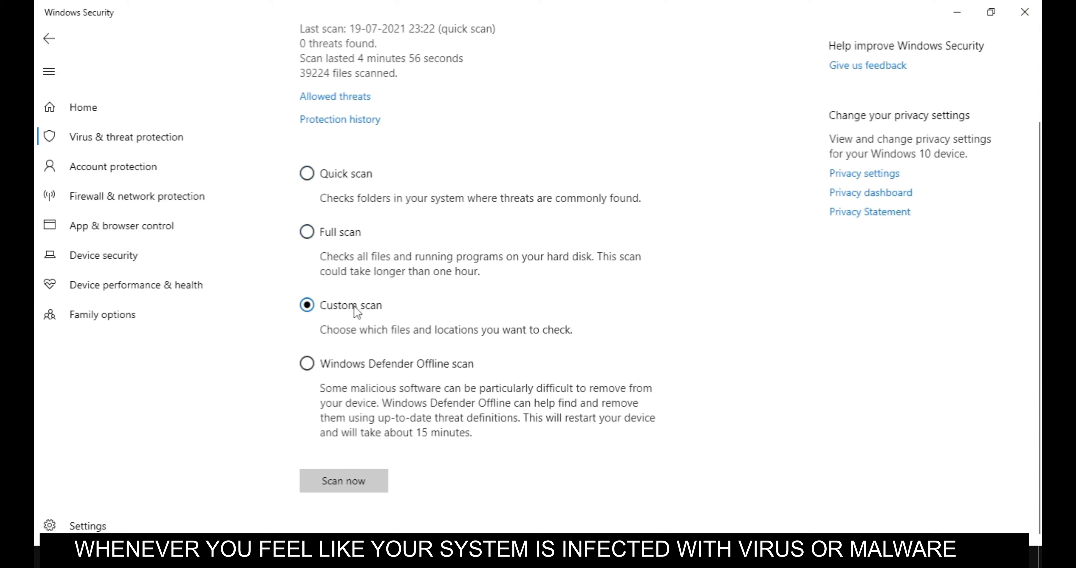
{"action": "left_click", "coordinate": [356, 363]}
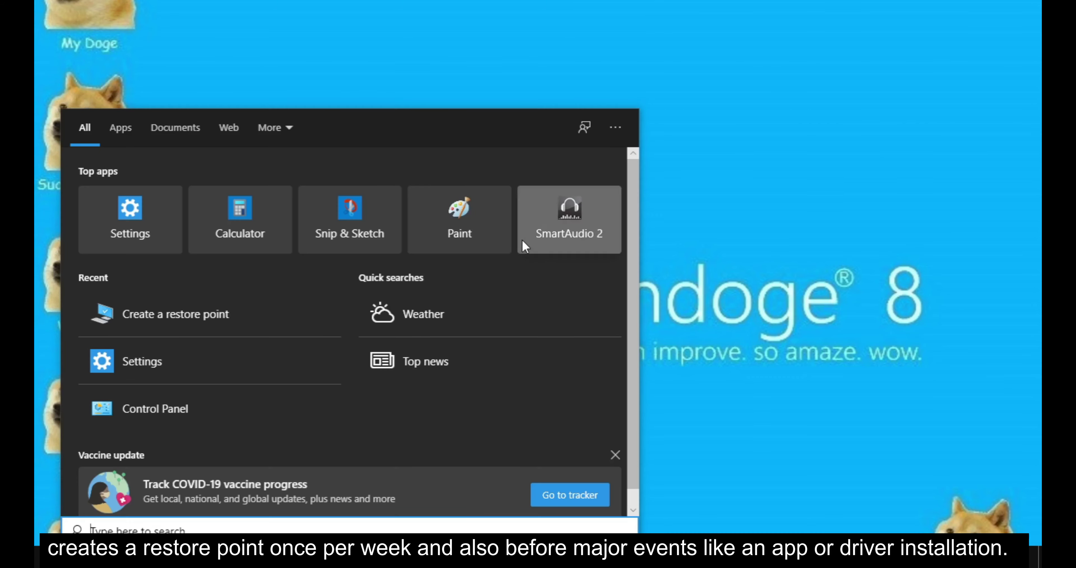
Step: Search Windows for "create a" and open the Create a restore point settings
{"action": "left_click", "coordinate": [792, 217]}
{"action": "key", "text": "super"}
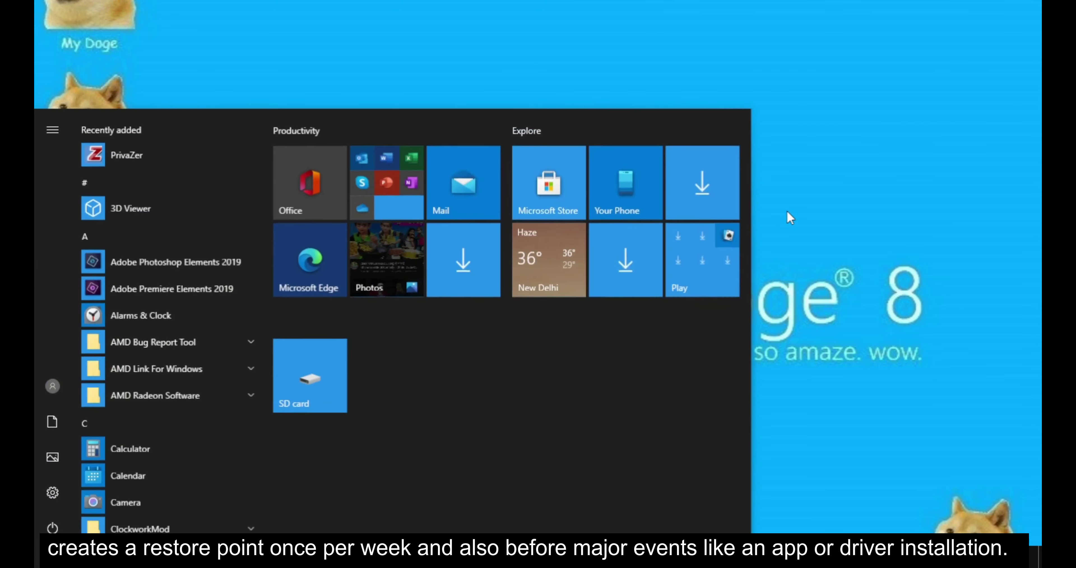
{"action": "type", "text": "create a"}
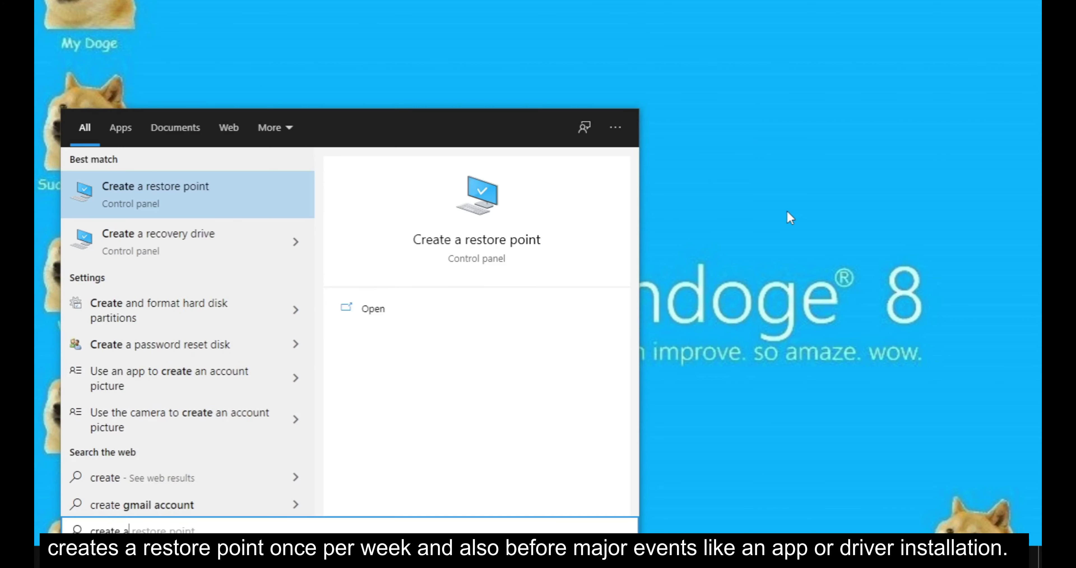
{"action": "key", "text": "Return"}
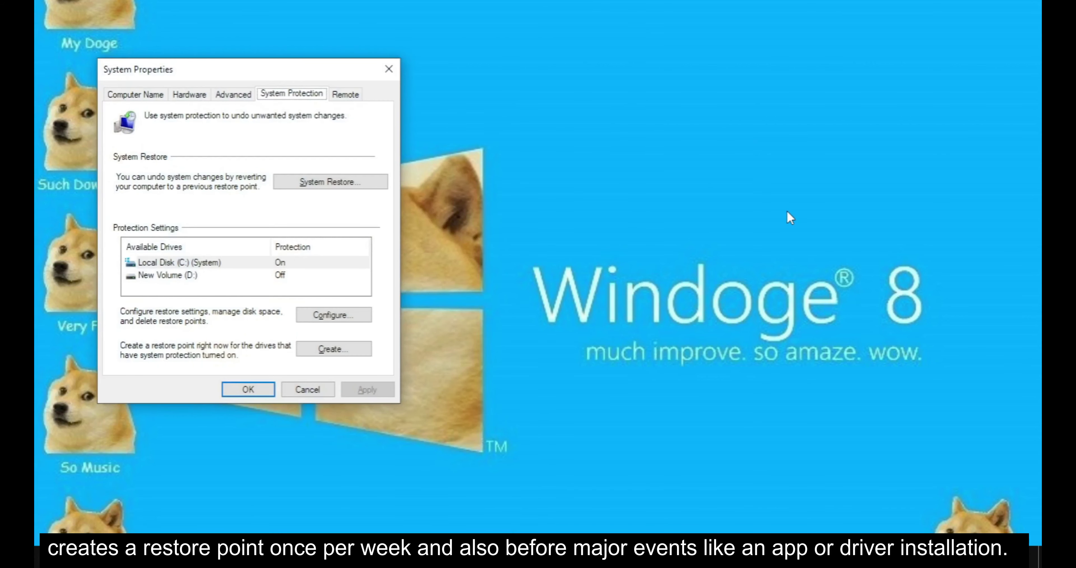